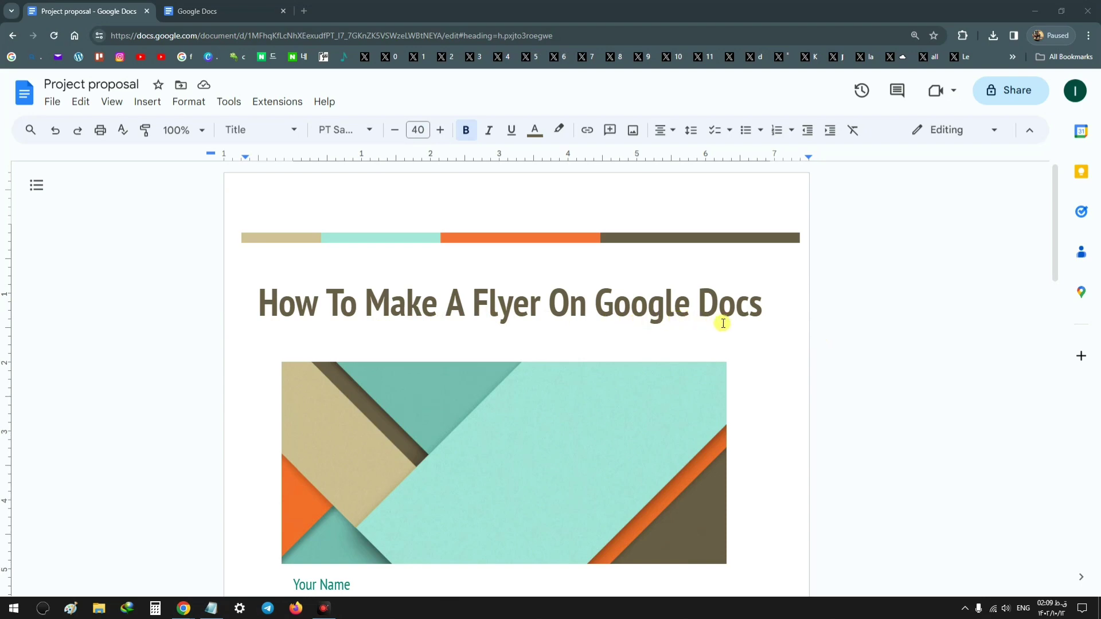
Create a new document from the Tropic Project proposal template in the Template gallery.
{"action": "left_click", "coordinate": [209, 6]}
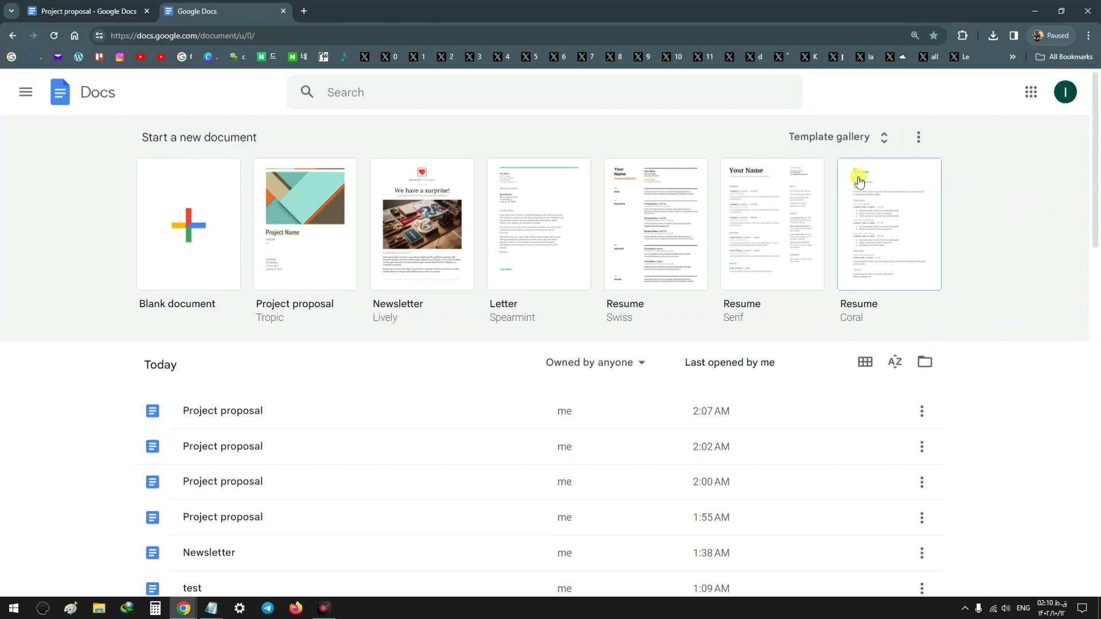
{"action": "left_click", "coordinate": [856, 141]}
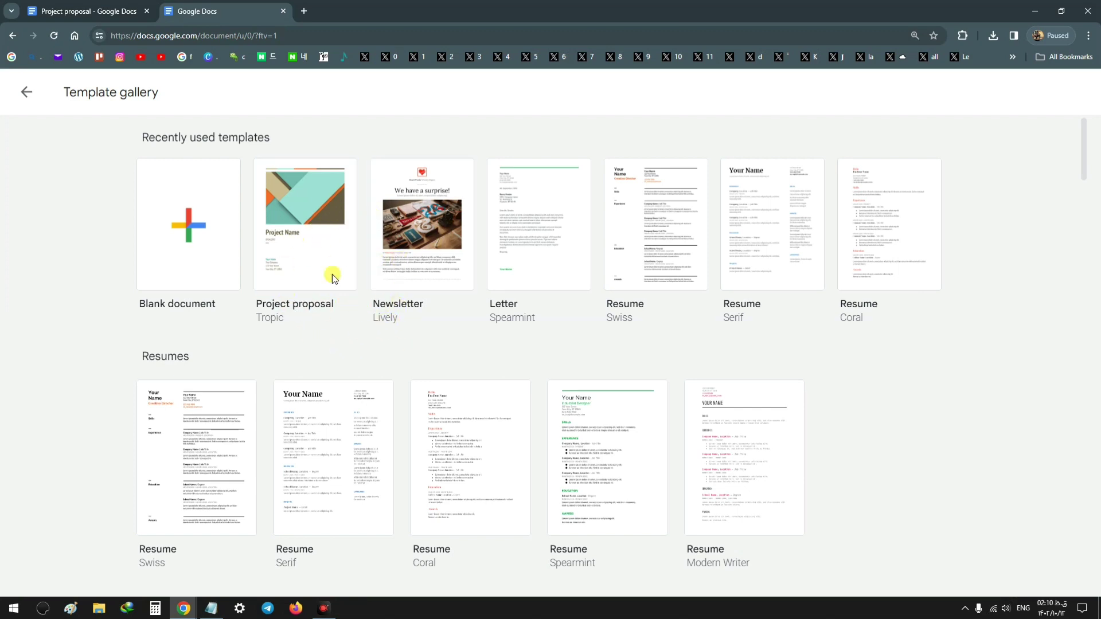
{"action": "scroll", "coordinate": [344, 315], "scroll_direction": "down", "scroll_amount": 10}
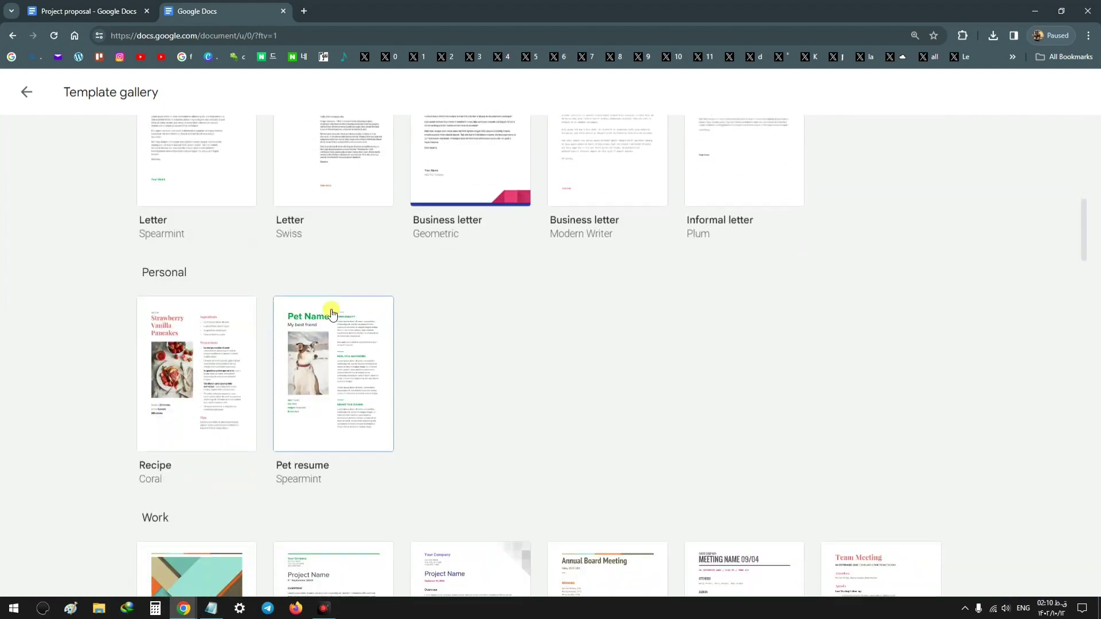
{"action": "scroll", "coordinate": [332, 313], "scroll_direction": "down", "scroll_amount": 6}
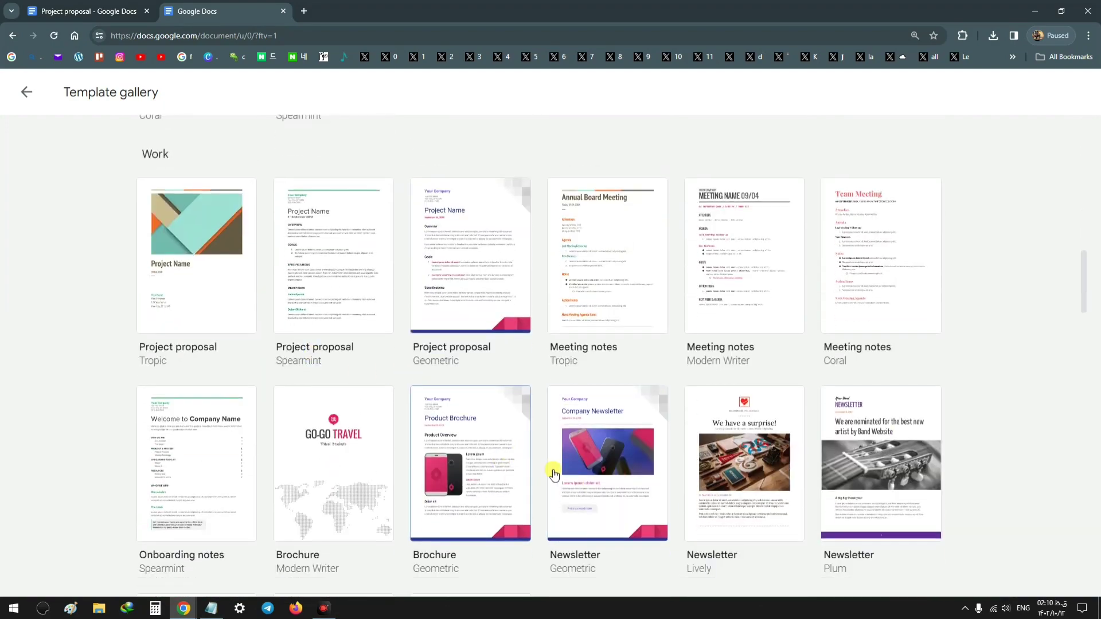
{"action": "scroll", "coordinate": [865, 413], "scroll_direction": "down", "scroll_amount": 4}
{"action": "scroll", "coordinate": [491, 424], "scroll_direction": "up", "scroll_amount": 2}
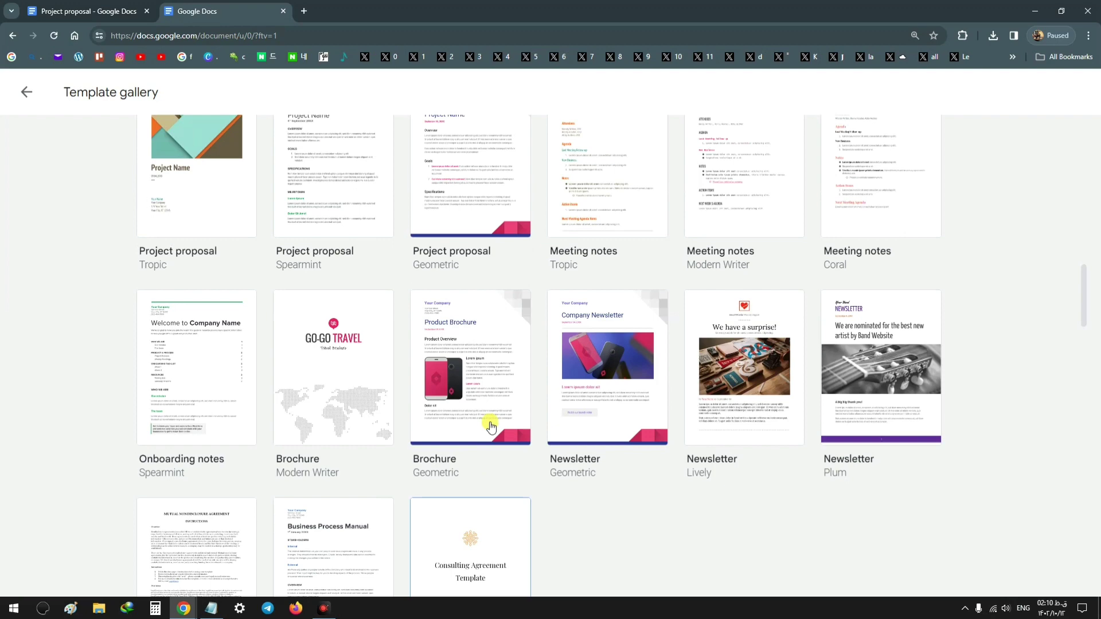
{"action": "scroll", "coordinate": [491, 424], "scroll_direction": "up", "scroll_amount": 2}
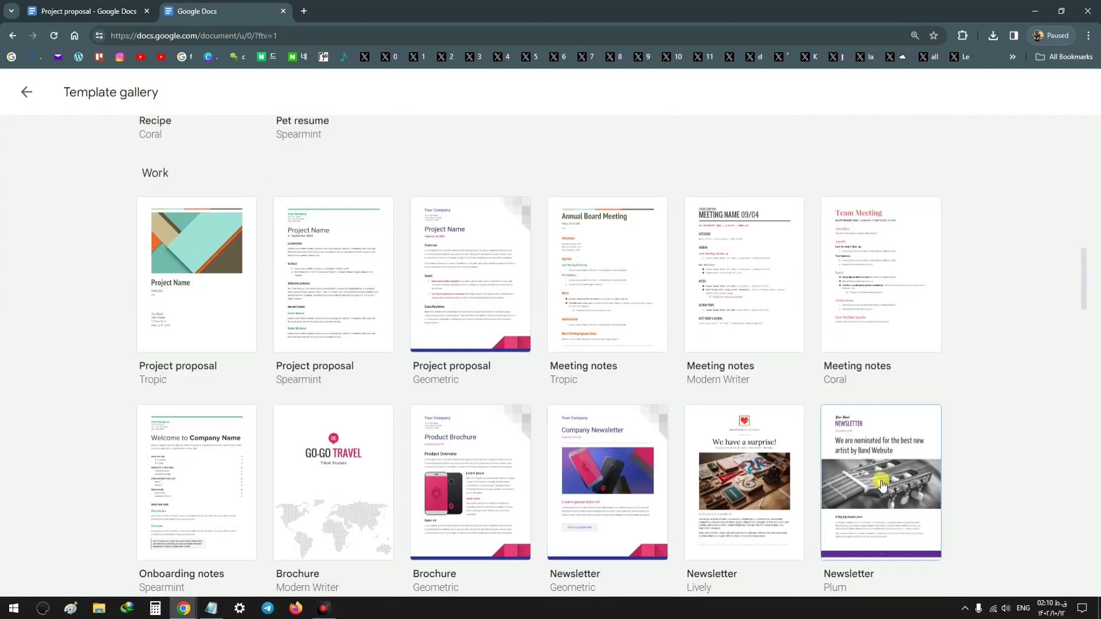
{"action": "left_click", "coordinate": [207, 258]}
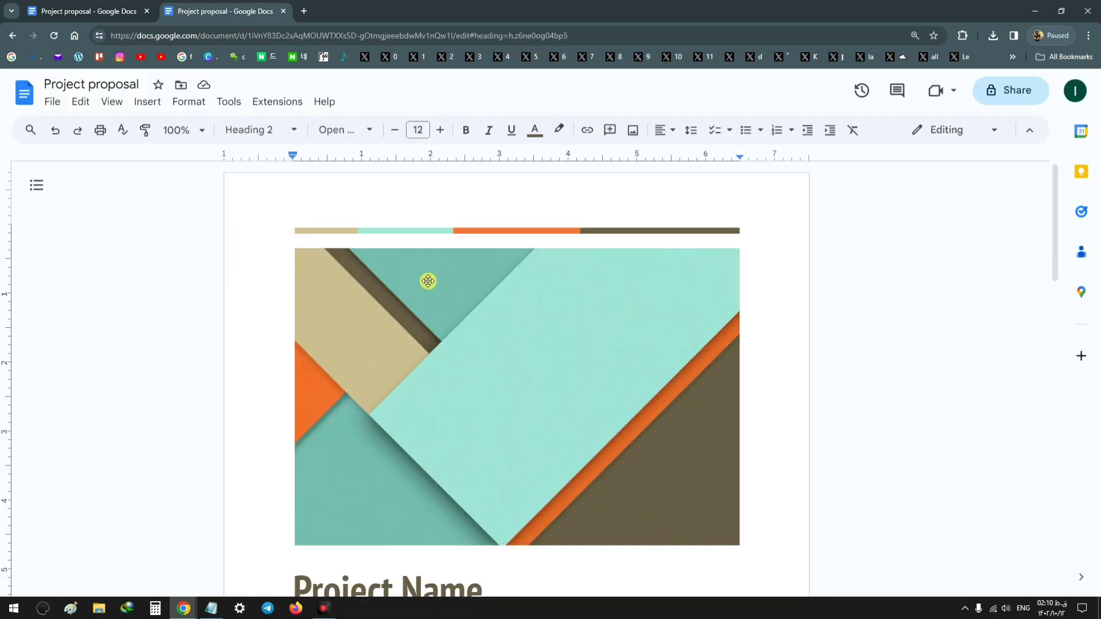
{"action": "scroll", "coordinate": [516, 321], "scroll_direction": "down", "scroll_amount": 8}
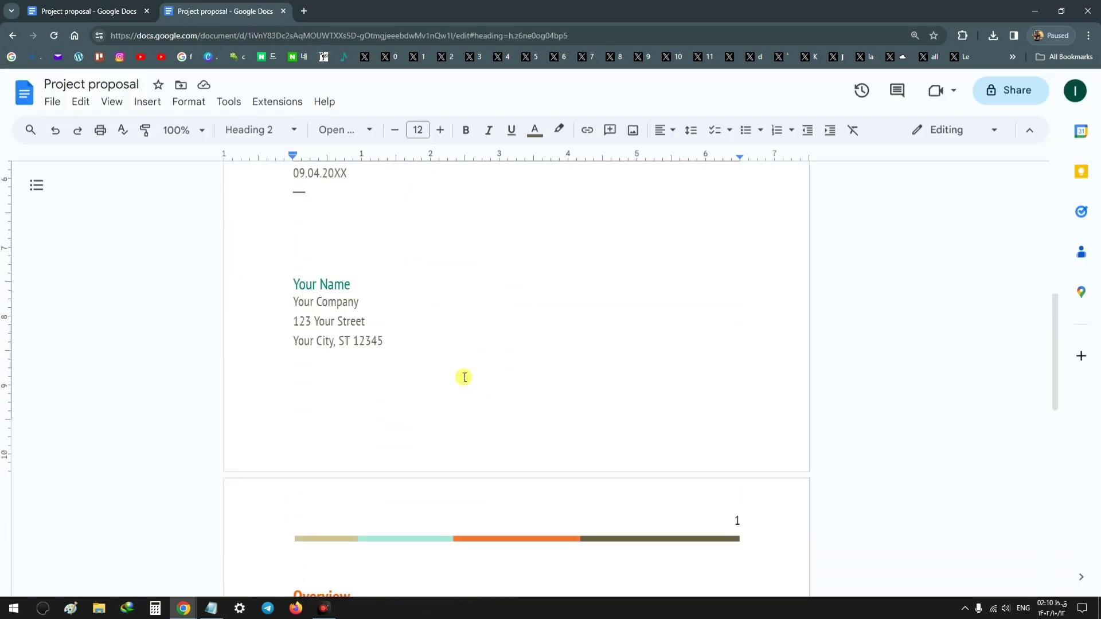
{"action": "scroll", "coordinate": [465, 373], "scroll_direction": "up", "scroll_amount": 8}
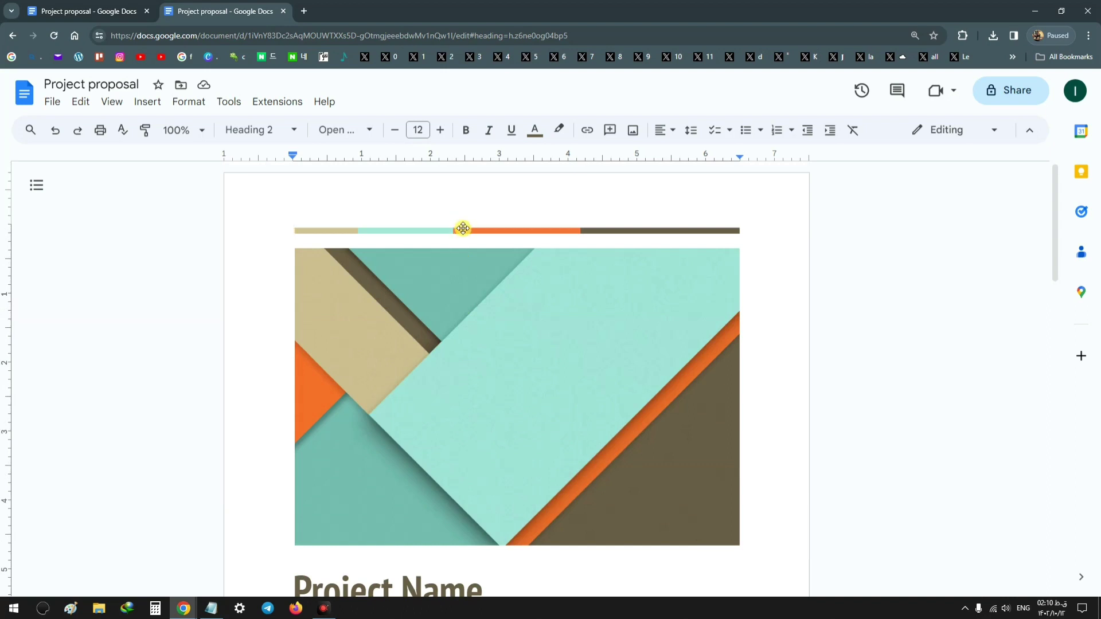
{"action": "scroll", "coordinate": [482, 281], "scroll_direction": "down", "scroll_amount": 6}
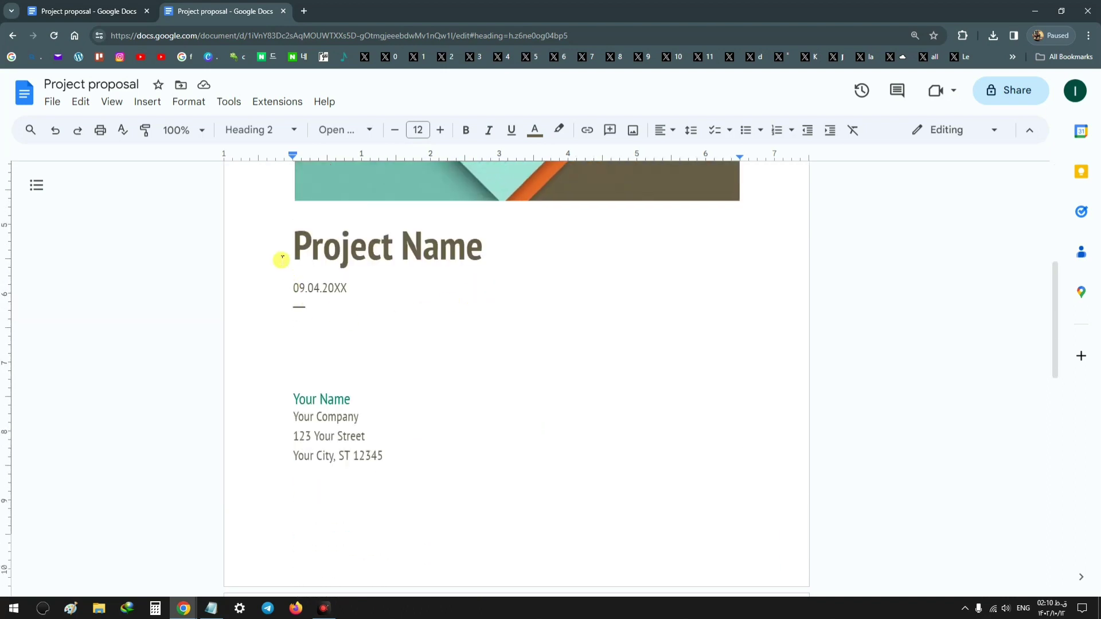
{"action": "scroll", "coordinate": [467, 252], "scroll_direction": "down", "scroll_amount": 8}
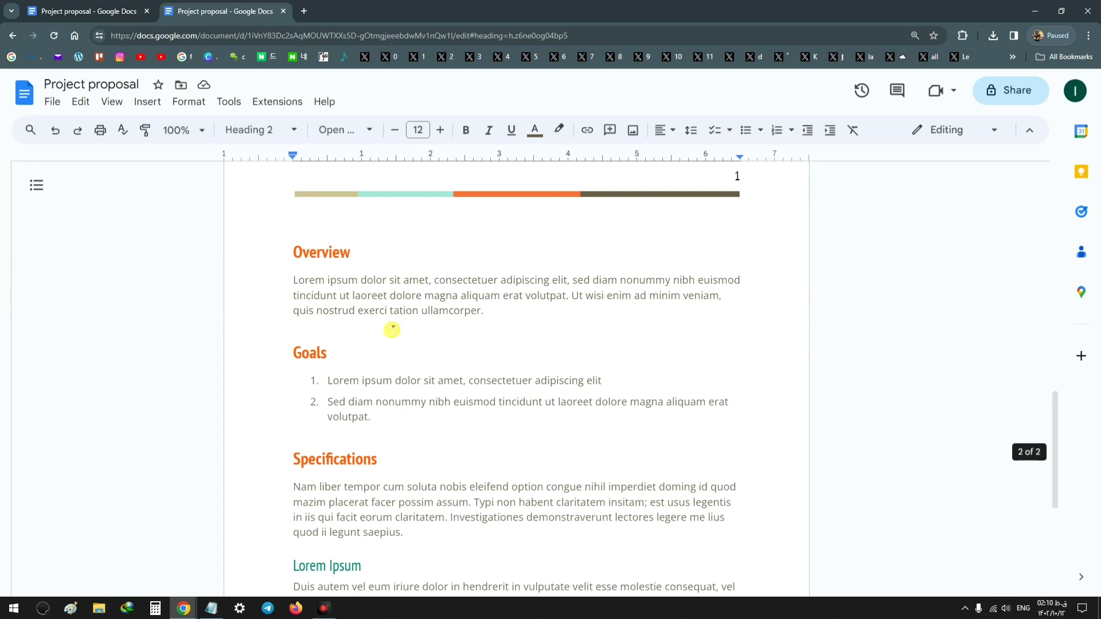
{"action": "scroll", "coordinate": [392, 330], "scroll_direction": "down", "scroll_amount": 5}
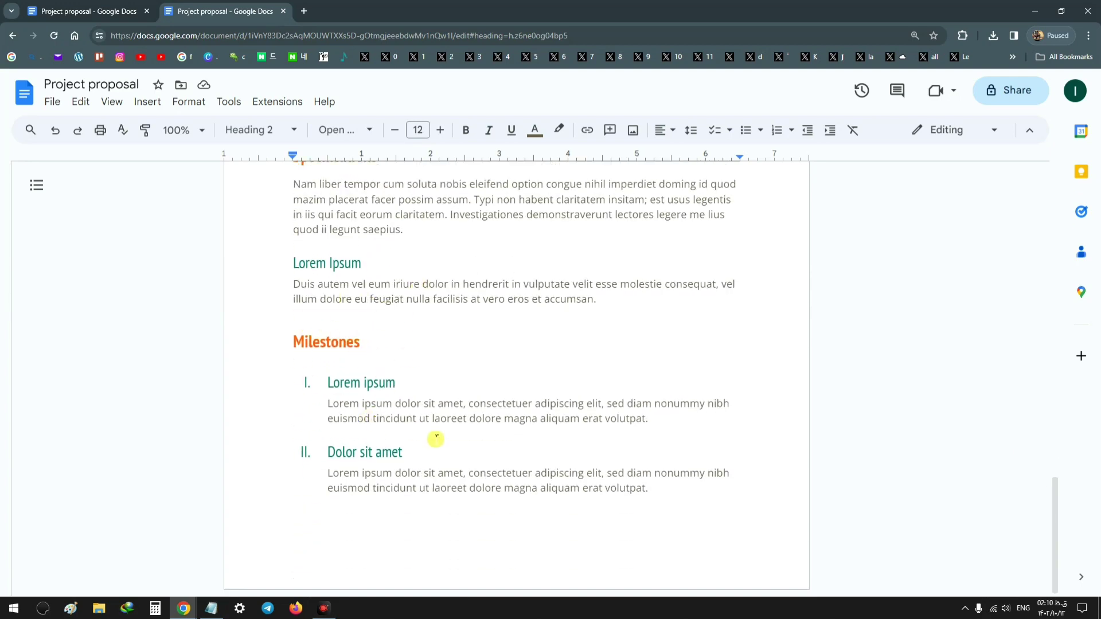
{"action": "scroll", "coordinate": [437, 440], "scroll_direction": "up", "scroll_amount": 20}
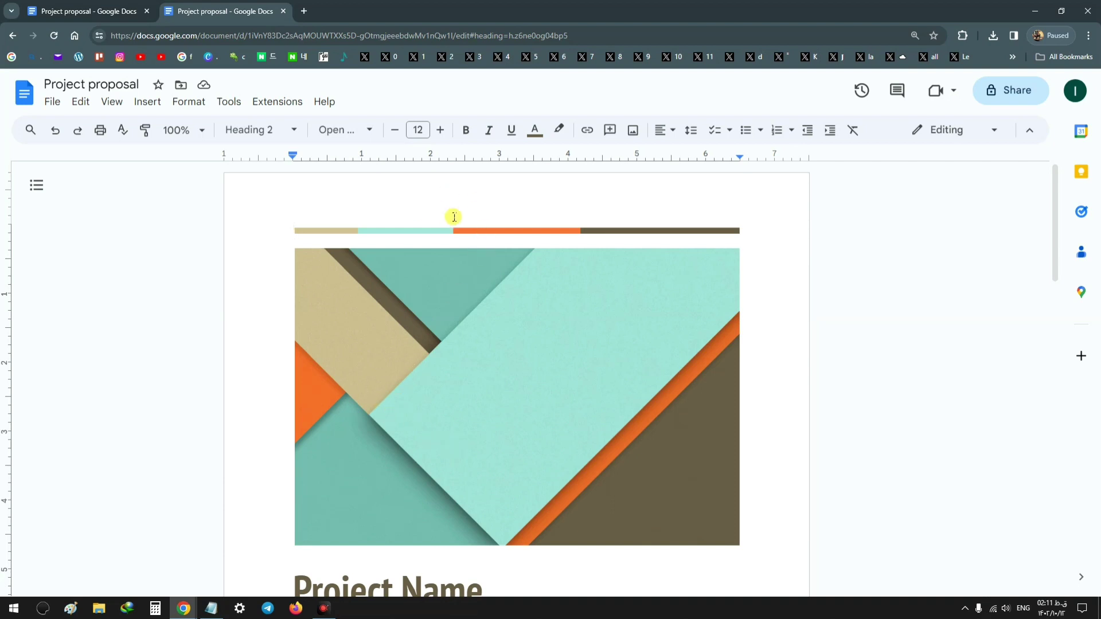
Stretch the multicoloured header bar taller after a trial delete and undo.
{"action": "left_click", "coordinate": [521, 229]}
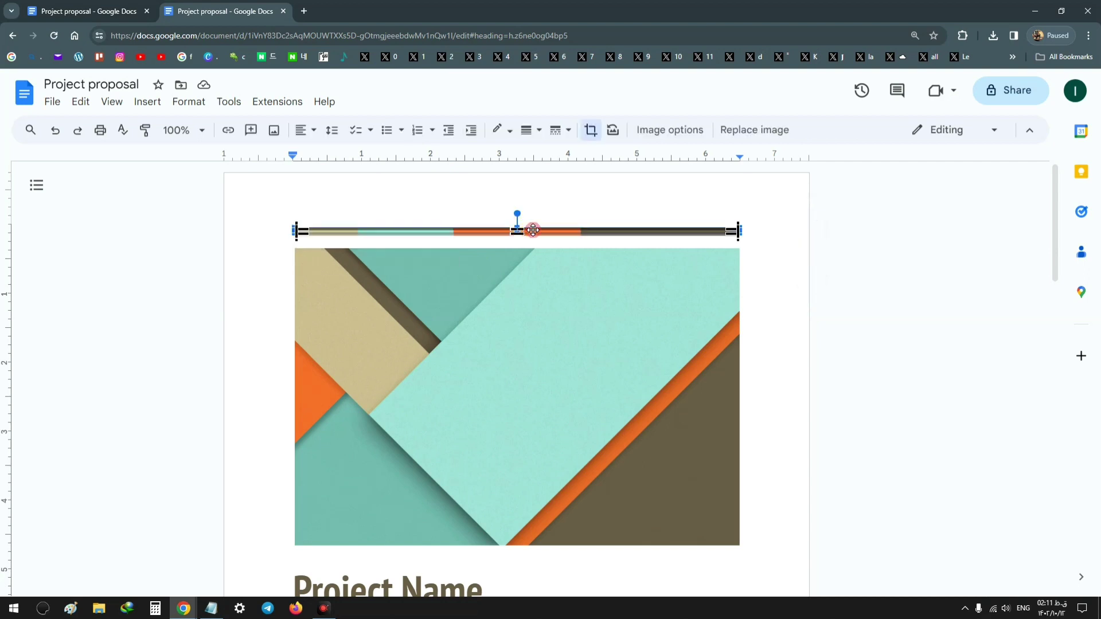
{"action": "key", "text": "Delete"}
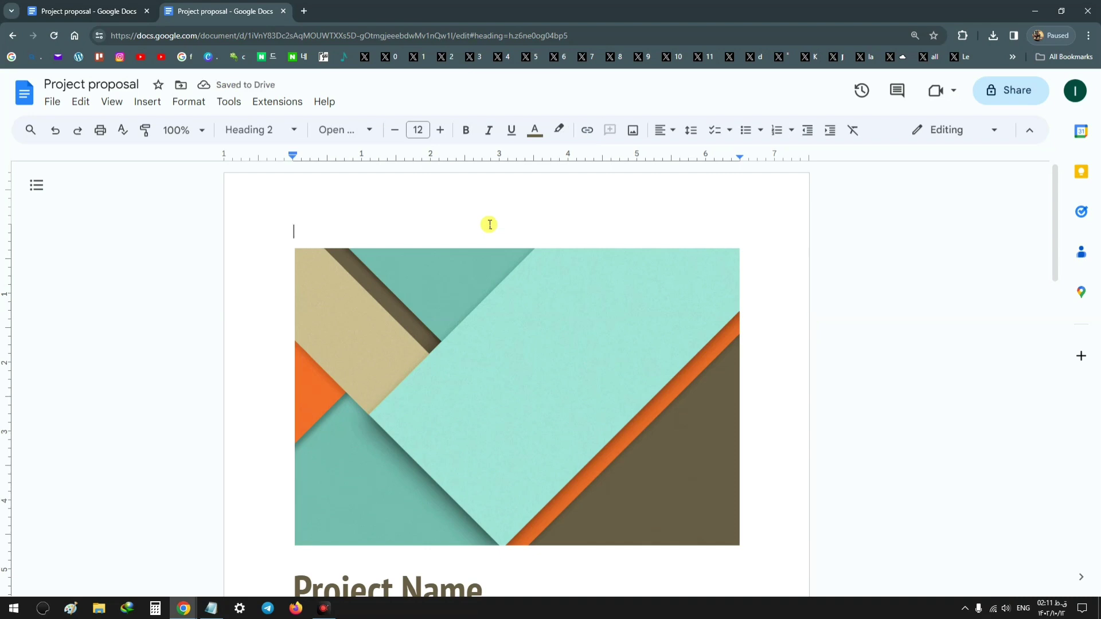
{"action": "key", "text": "ctrl+z"}
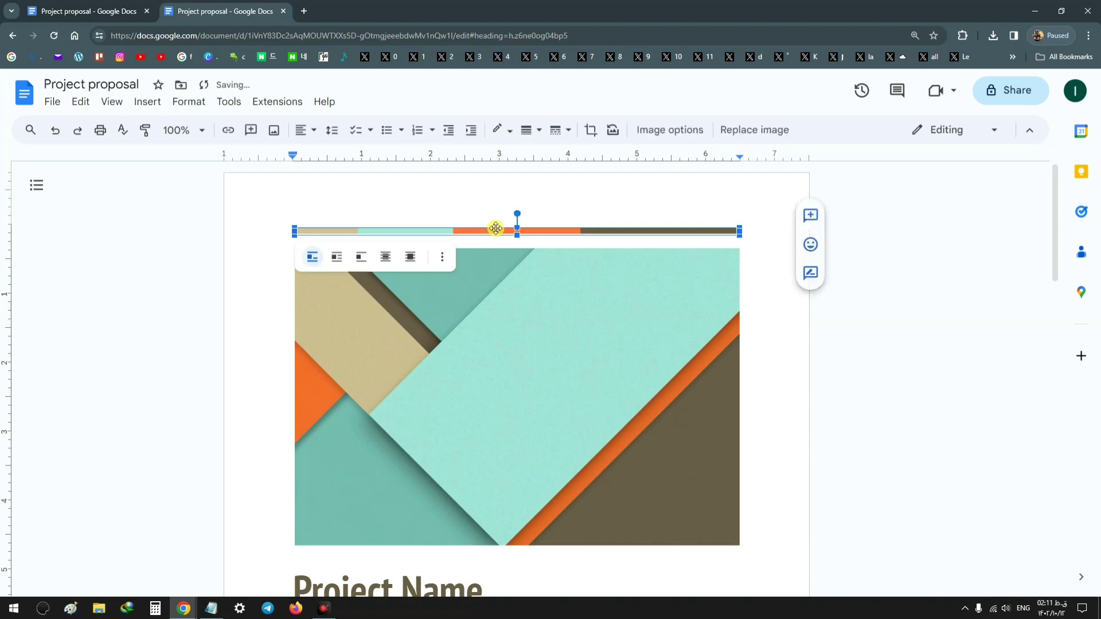
{"action": "mouse_move", "coordinate": [519, 225]}
{"action": "left_mouse_down"}
{"action": "mouse_move", "coordinate": [517, 202]}
{"action": "mouse_move", "coordinate": [519, 233]}
{"action": "left_mouse_up"}
Select the geometric cover picture, delete it, and restore it with undo.
{"action": "double_click", "coordinate": [533, 218]}
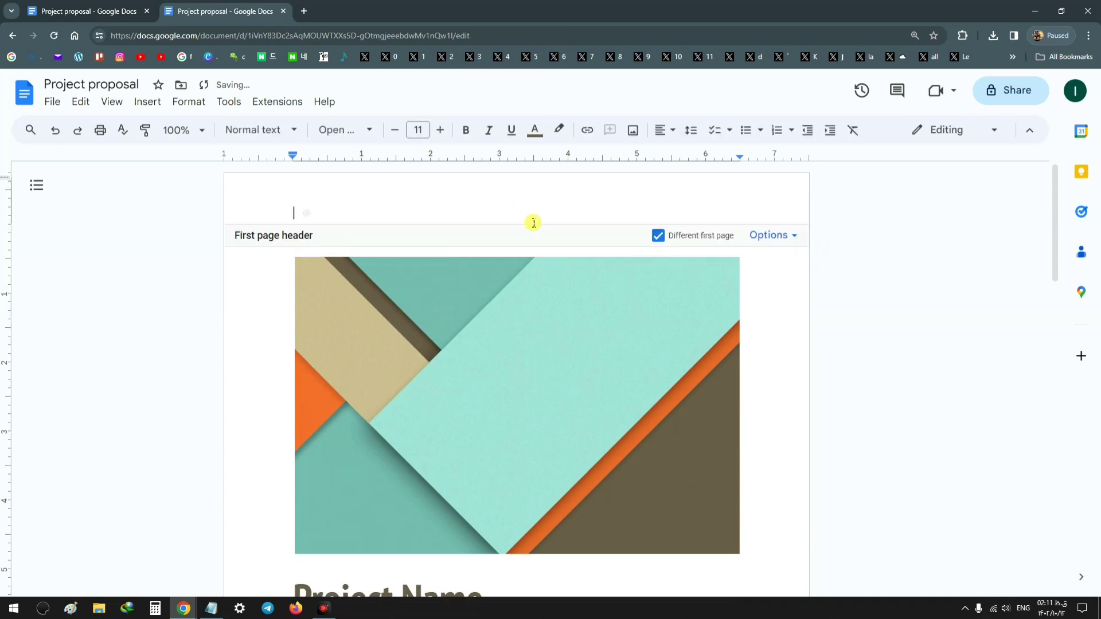
{"action": "left_click", "coordinate": [484, 306]}
{"action": "scroll", "coordinate": [457, 256], "scroll_direction": "down", "scroll_amount": 2}
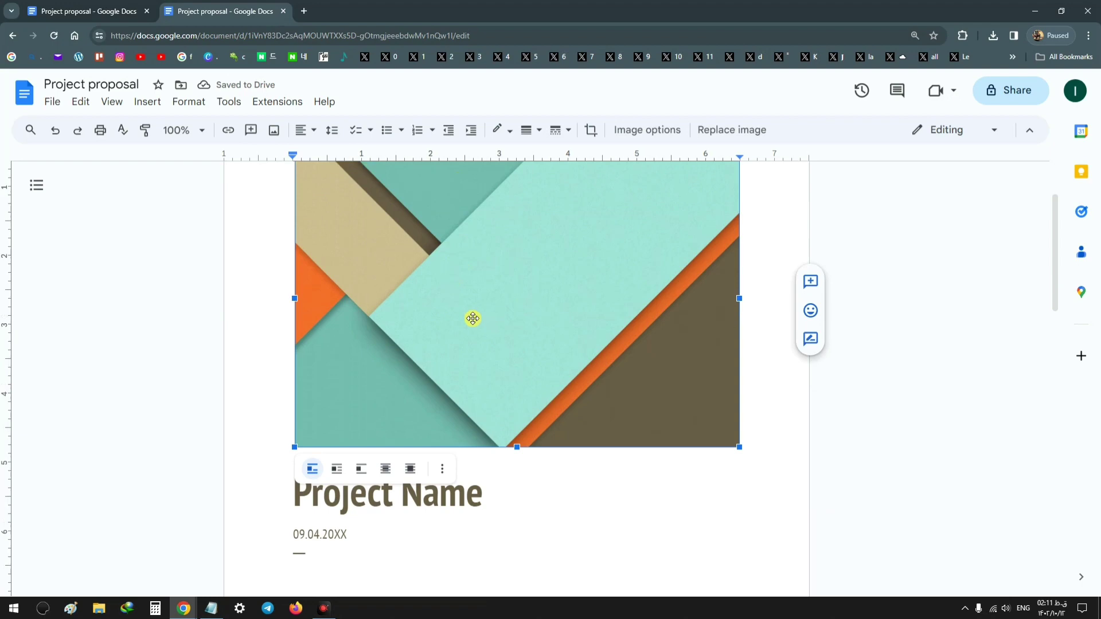
{"action": "scroll", "coordinate": [473, 319], "scroll_direction": "up", "scroll_amount": 2}
{"action": "scroll", "coordinate": [550, 335], "scroll_direction": "down", "scroll_amount": 2}
{"action": "scroll", "coordinate": [573, 327], "scroll_direction": "up", "scroll_amount": 2}
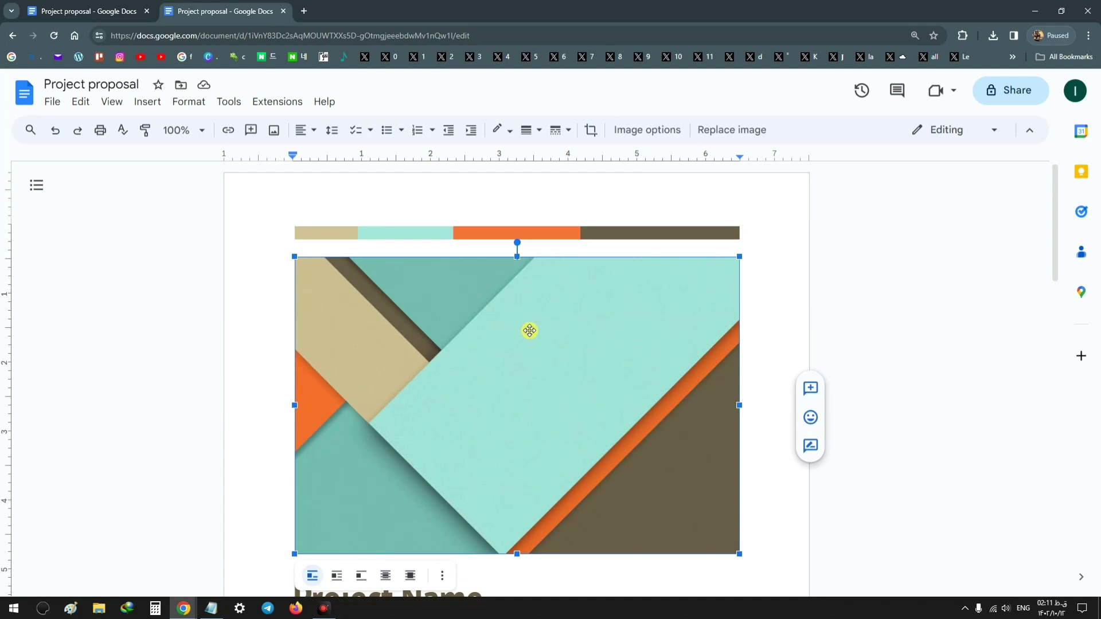
{"action": "key", "text": "Delete"}
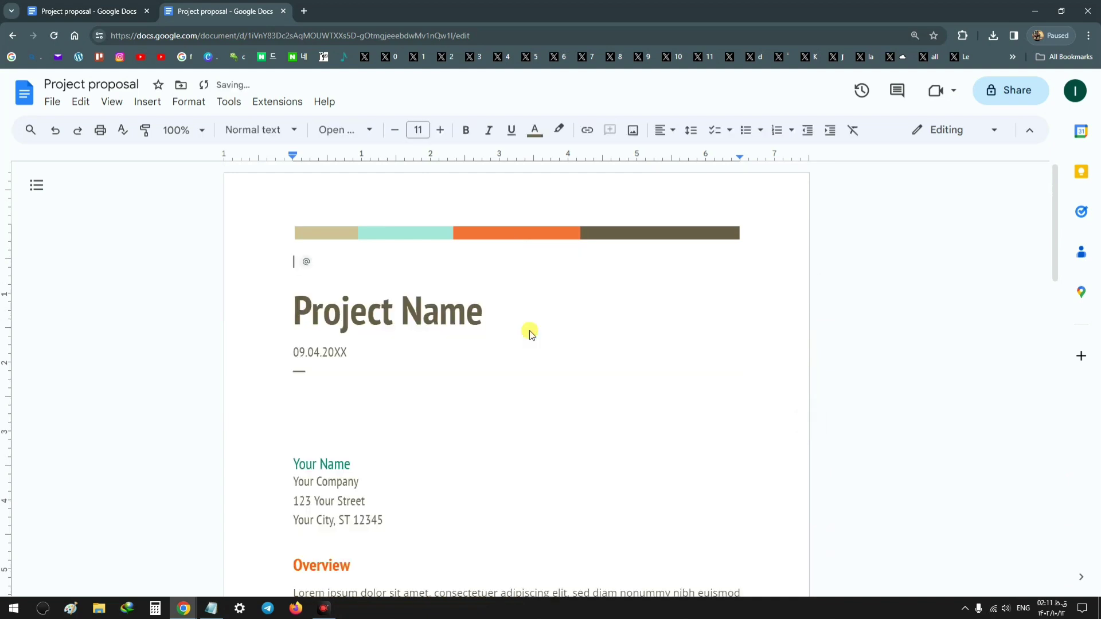
{"action": "key", "text": "ctrl+z"}
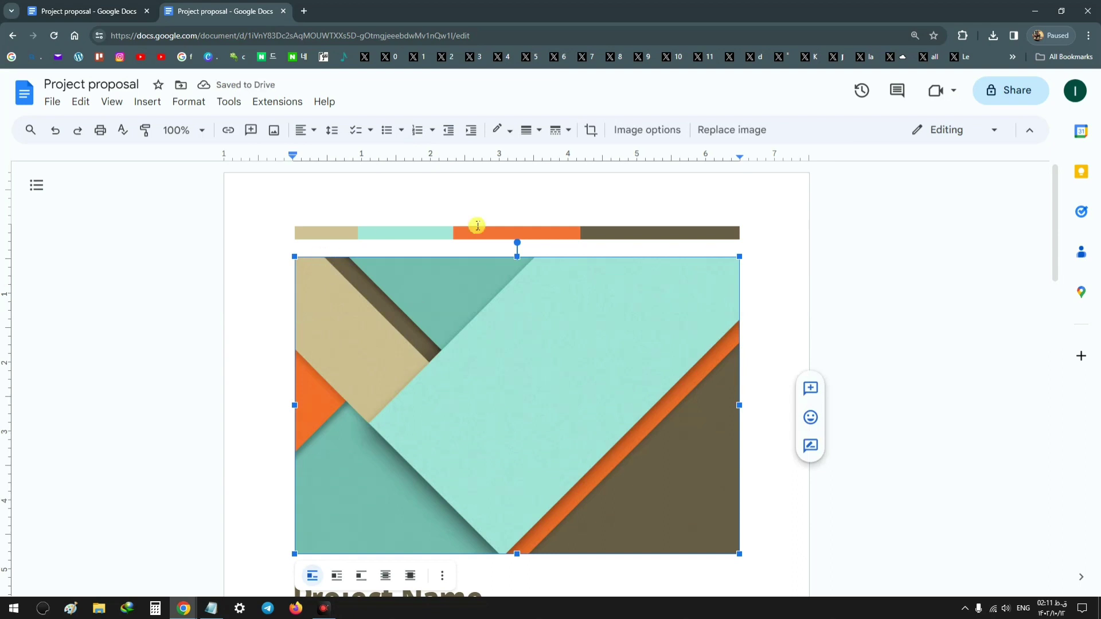
Set the geometric image to In front of text with Fix position on page.
{"action": "scroll", "coordinate": [548, 282], "scroll_direction": "down", "scroll_amount": 2}
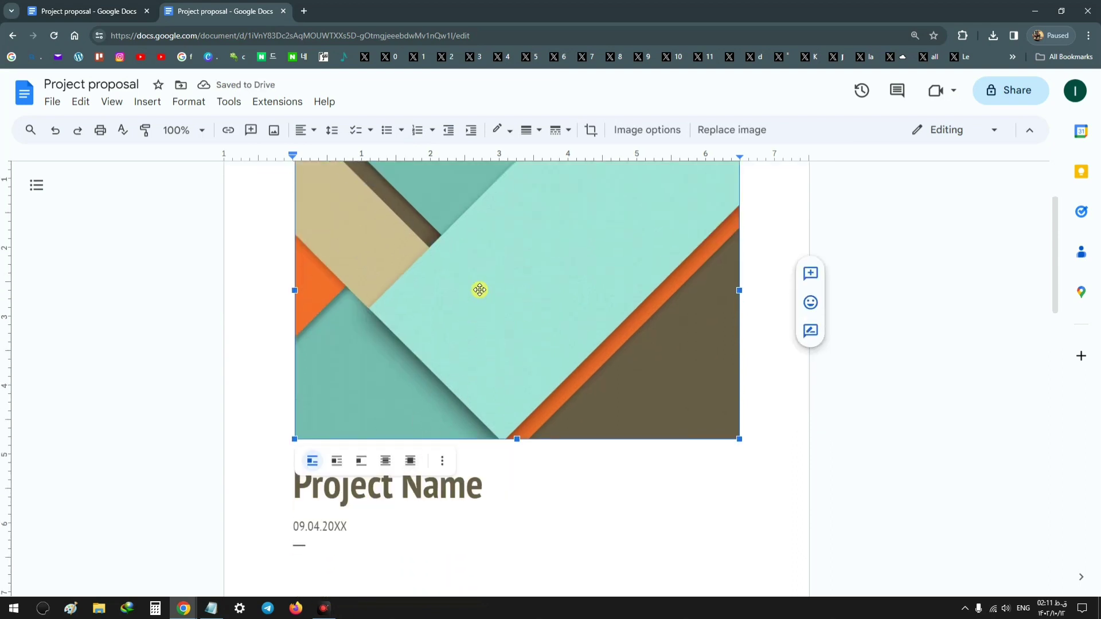
{"action": "scroll", "coordinate": [463, 260], "scroll_direction": "up", "scroll_amount": 1}
{"action": "scroll", "coordinate": [485, 325], "scroll_direction": "down", "scroll_amount": 2}
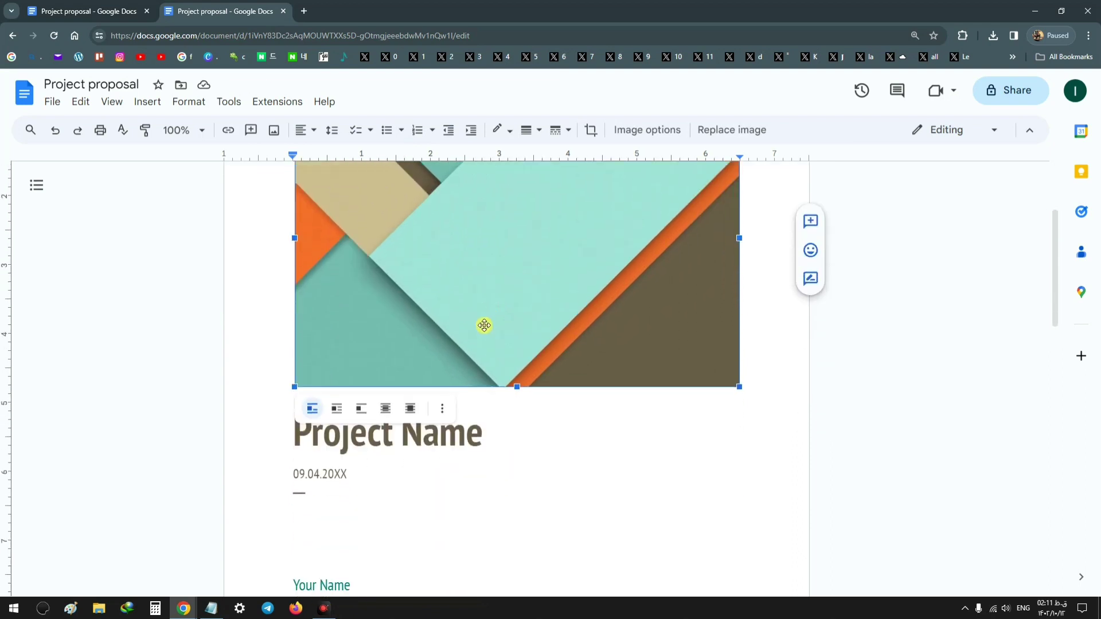
{"action": "left_click", "coordinate": [413, 410]}
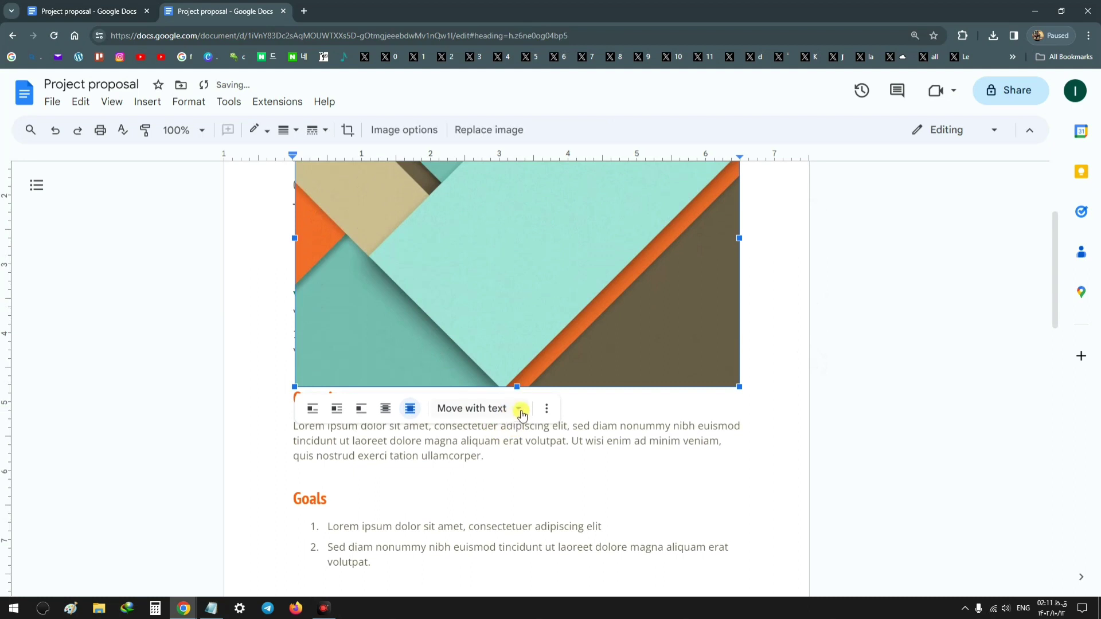
{"action": "left_click", "coordinate": [519, 411]}
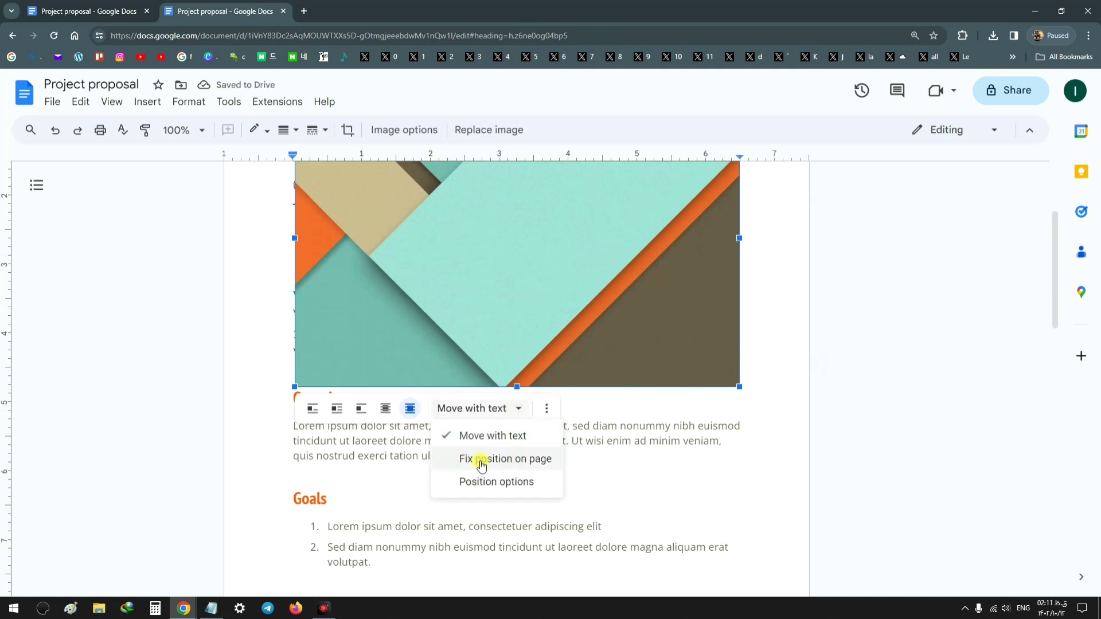
{"action": "left_click", "coordinate": [538, 466]}
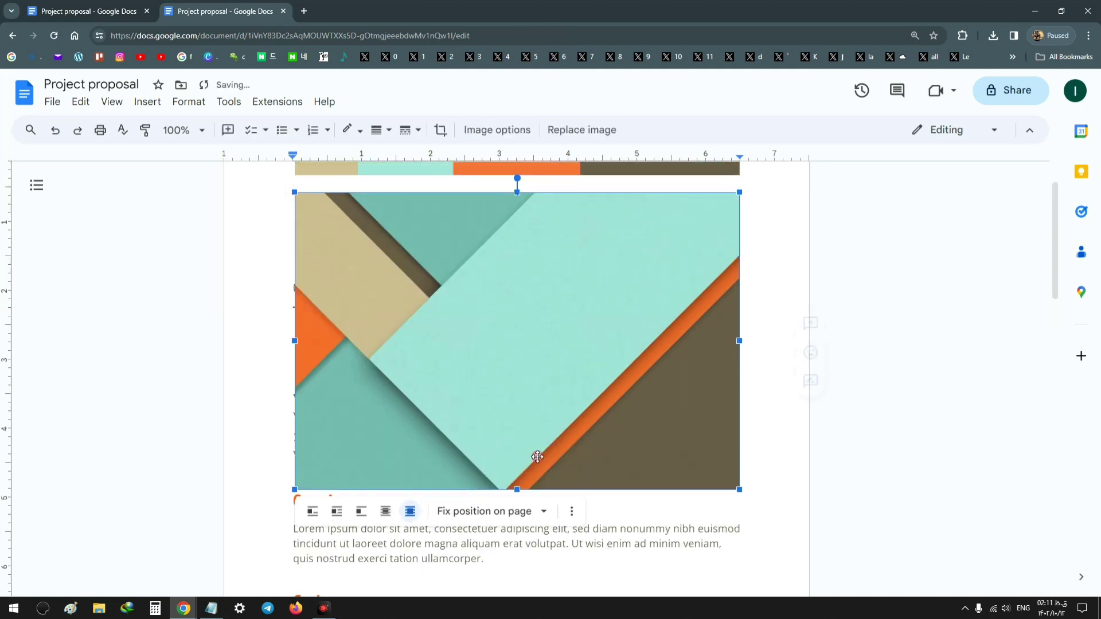
Drag the geometric image up and to the right, then return to the page top.
{"action": "left_click_drag", "start_coordinate": [583, 368], "coordinate": [553, 405]}
{"action": "scroll", "coordinate": [509, 329], "scroll_direction": "up", "scroll_amount": 8}
{"action": "scroll", "coordinate": [511, 306], "scroll_direction": "up", "scroll_amount": 10}
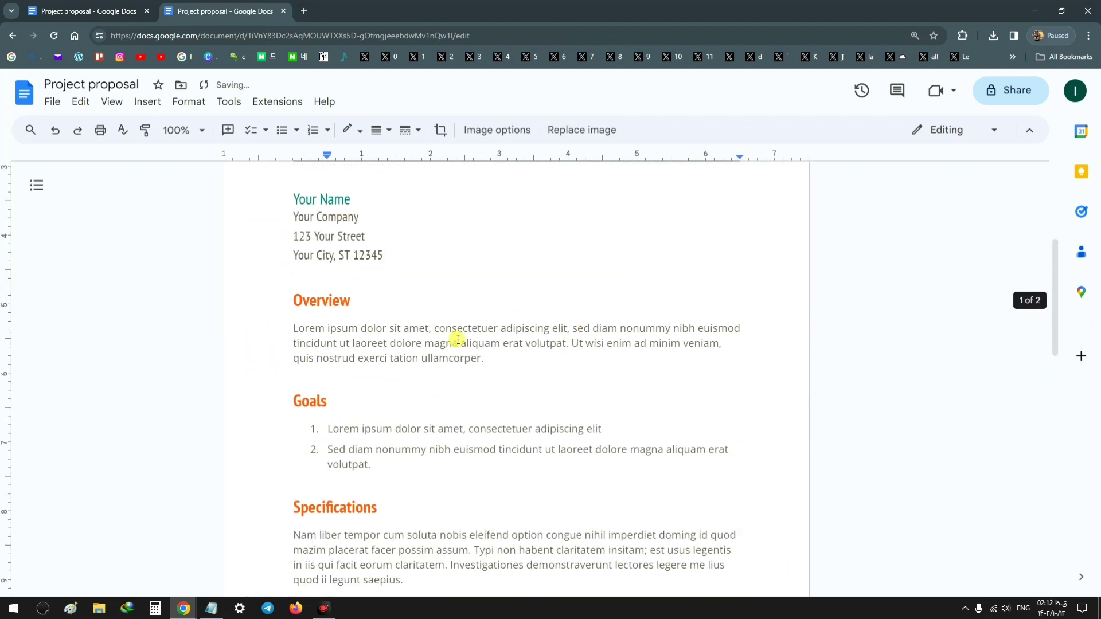
{"action": "scroll", "coordinate": [497, 312], "scroll_direction": "down", "scroll_amount": 15}
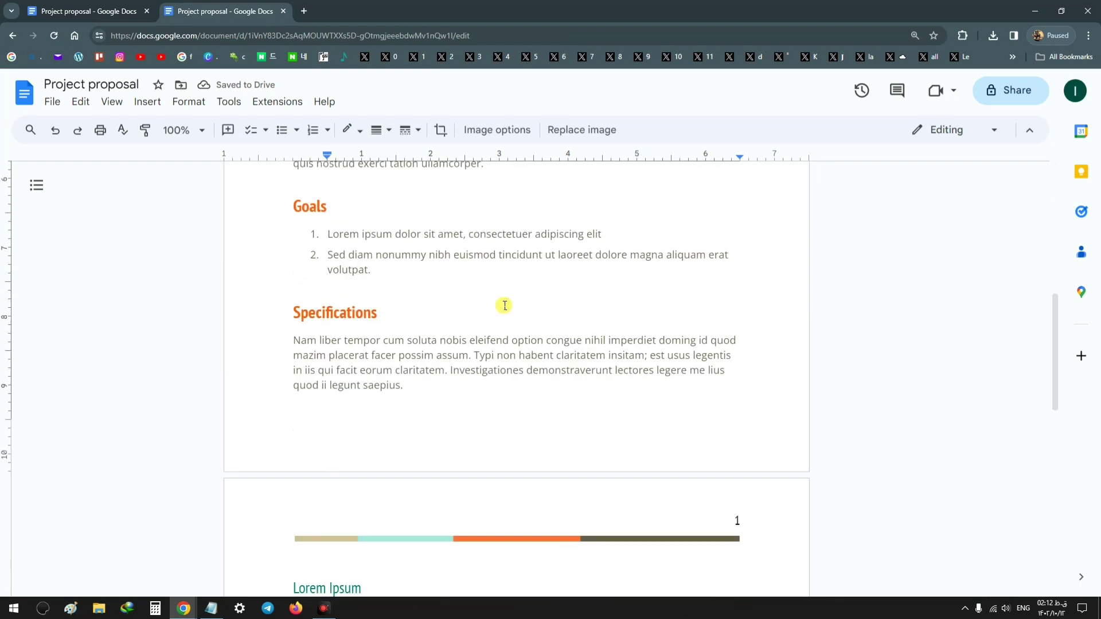
{"action": "scroll", "coordinate": [438, 278], "scroll_direction": "up", "scroll_amount": 15}
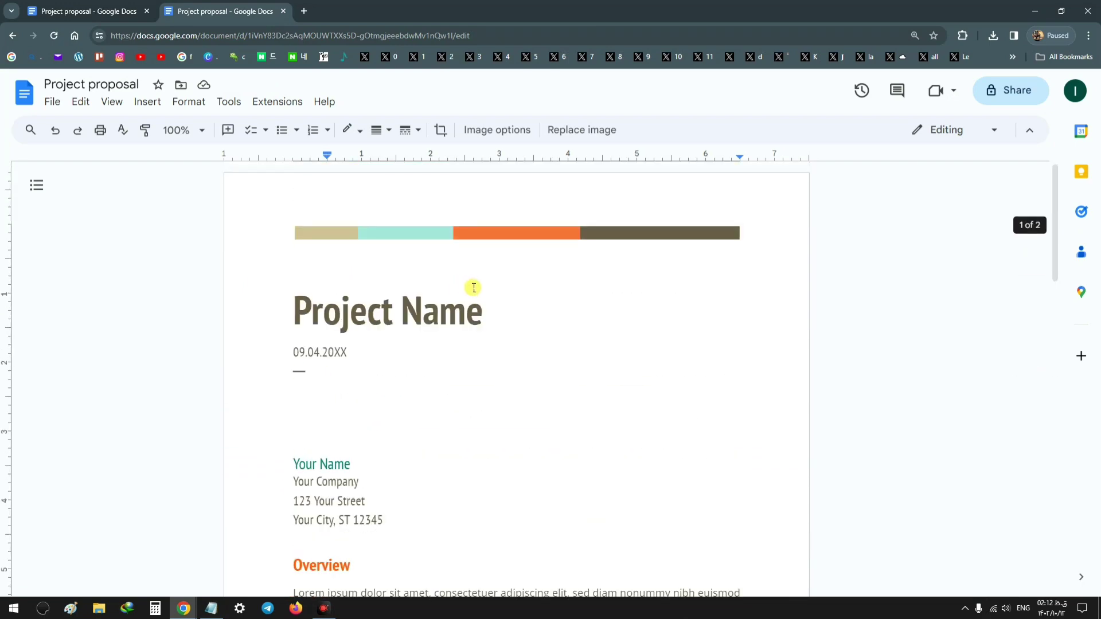
Open an Insert > Image > Search the web panel for the empty line above the title.
{"action": "left_click", "coordinate": [445, 273]}
{"action": "left_click", "coordinate": [299, 274]}
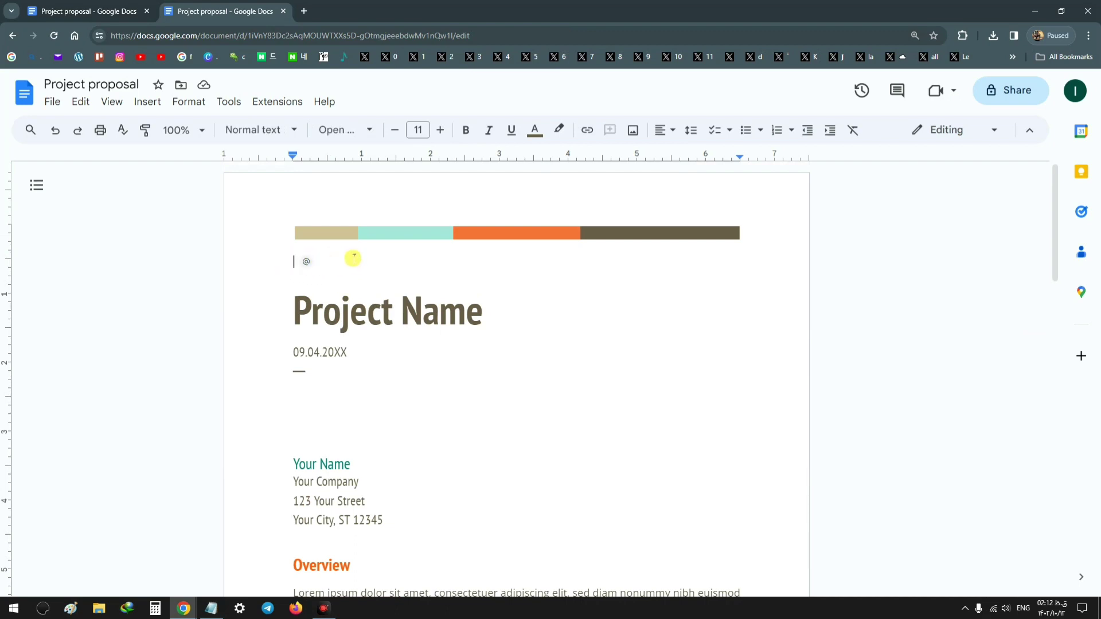
{"action": "left_click", "coordinate": [156, 106]}
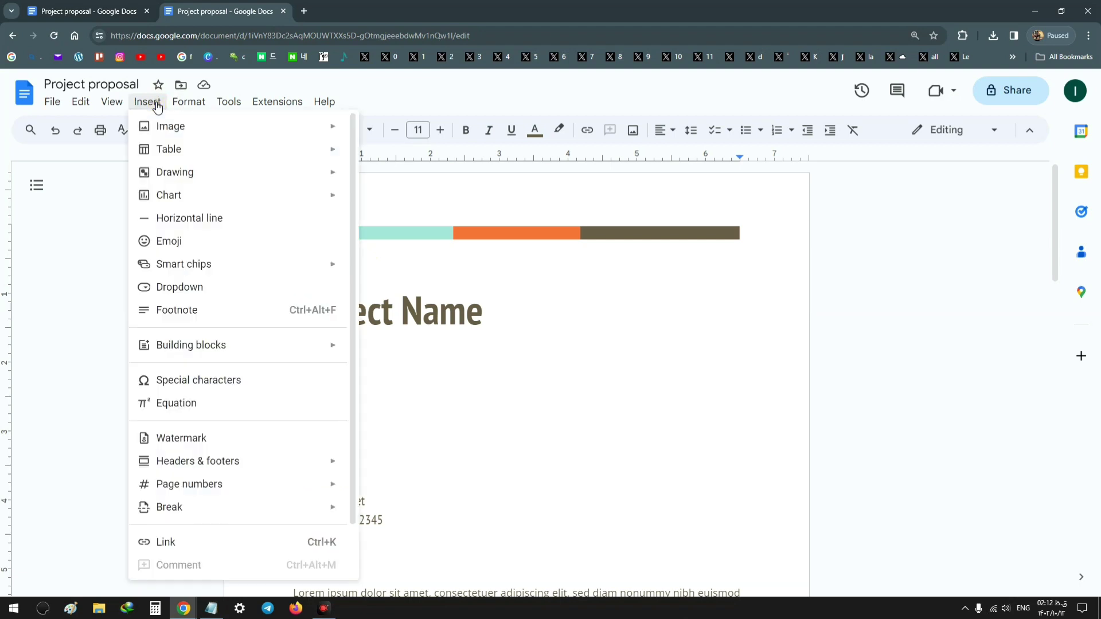
{"action": "mouse_move", "coordinate": [164, 132]}
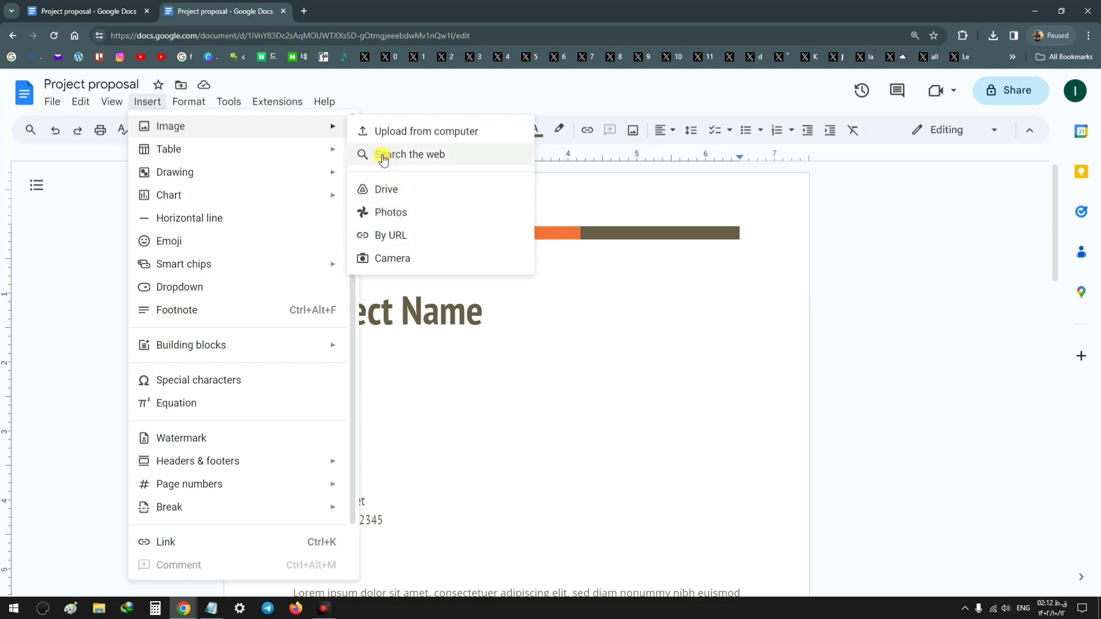
{"action": "left_click", "coordinate": [425, 156]}
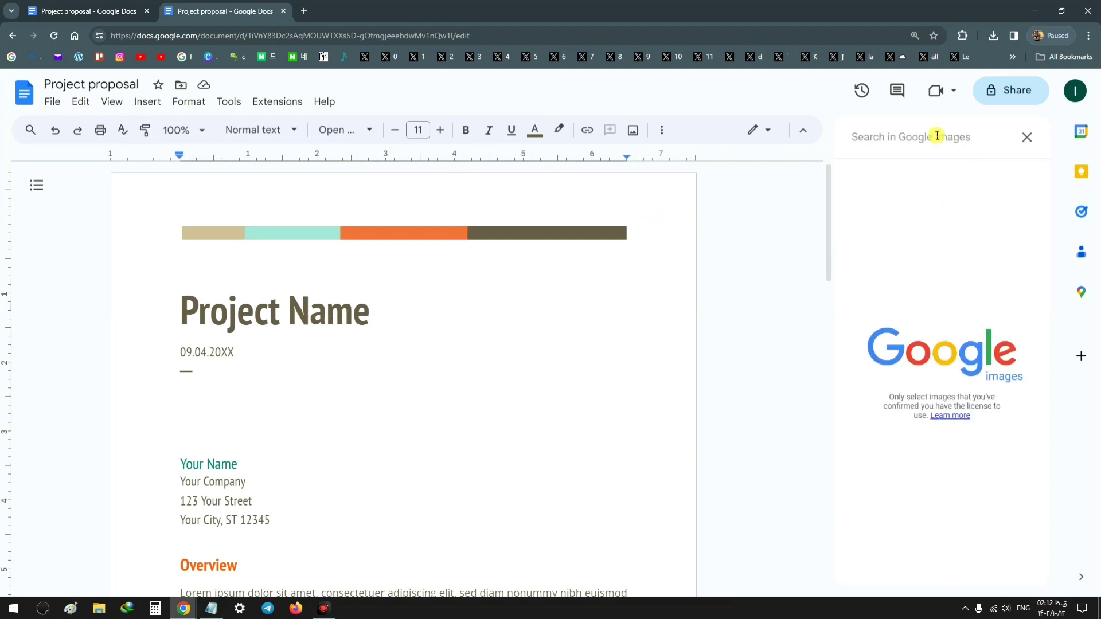
Search images for 'google' and drag the Google G logo in below the title.
{"action": "type", "text": "g"}
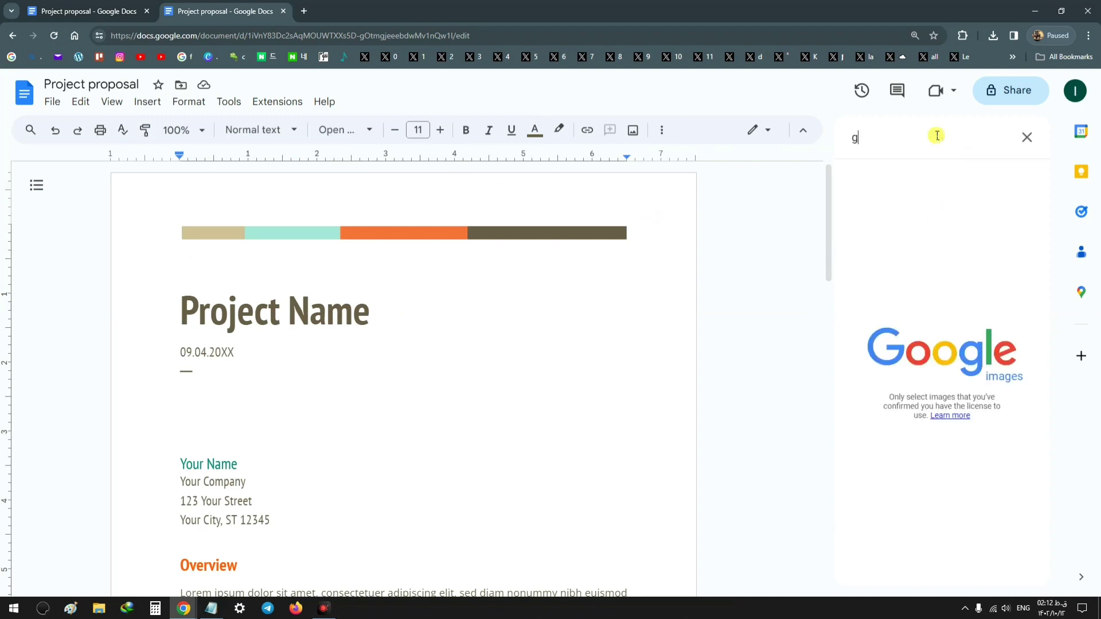
{"action": "type", "text": "oog"}
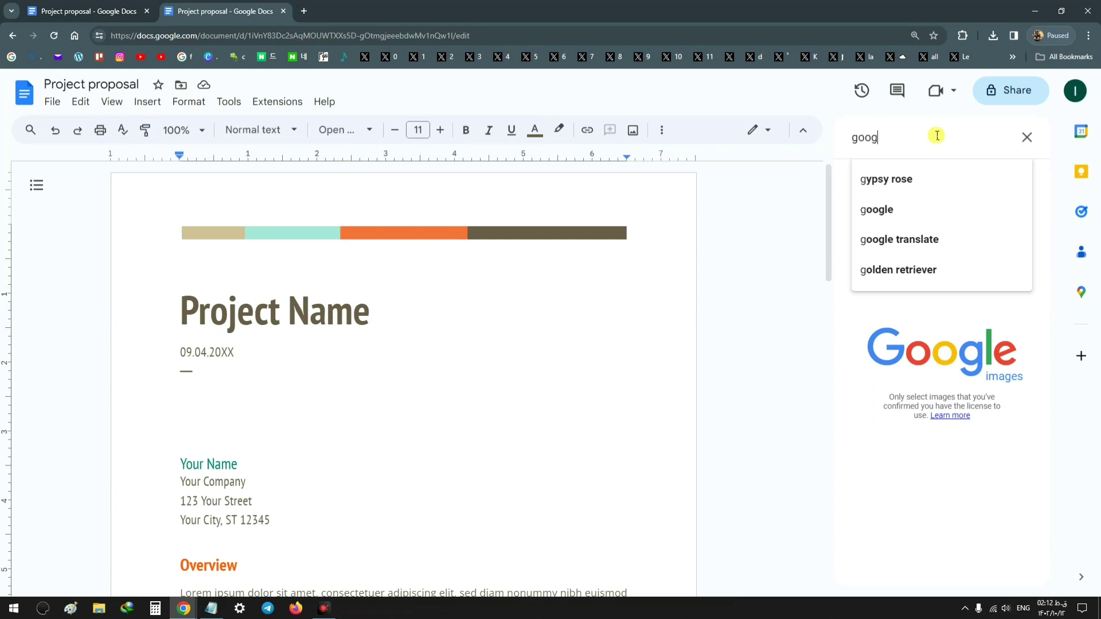
{"action": "type", "text": "le"}
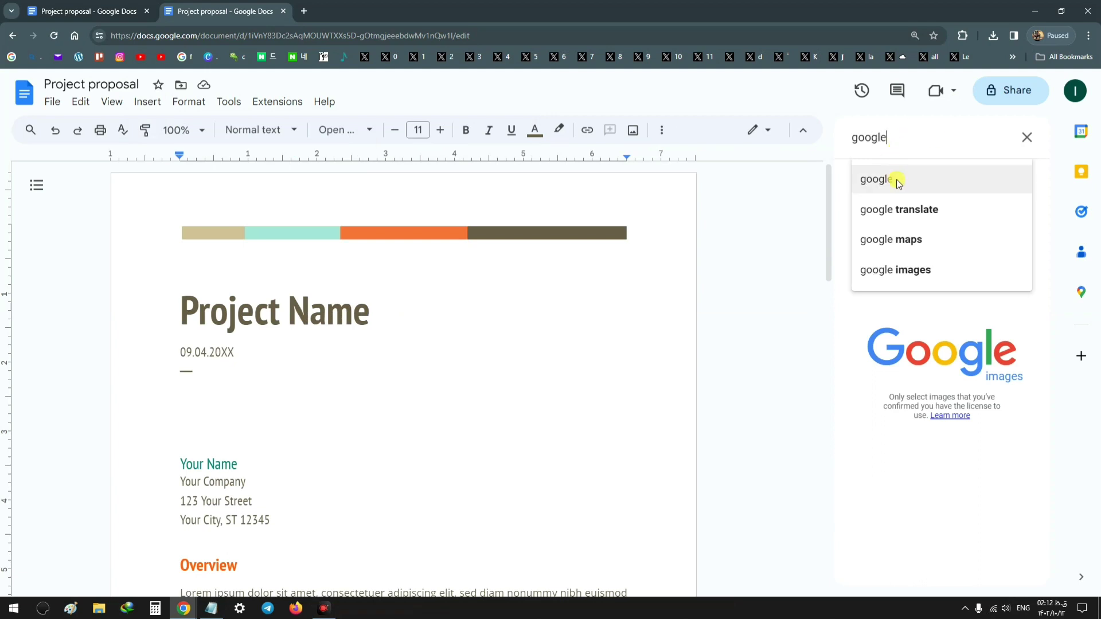
{"action": "left_click", "coordinate": [898, 182]}
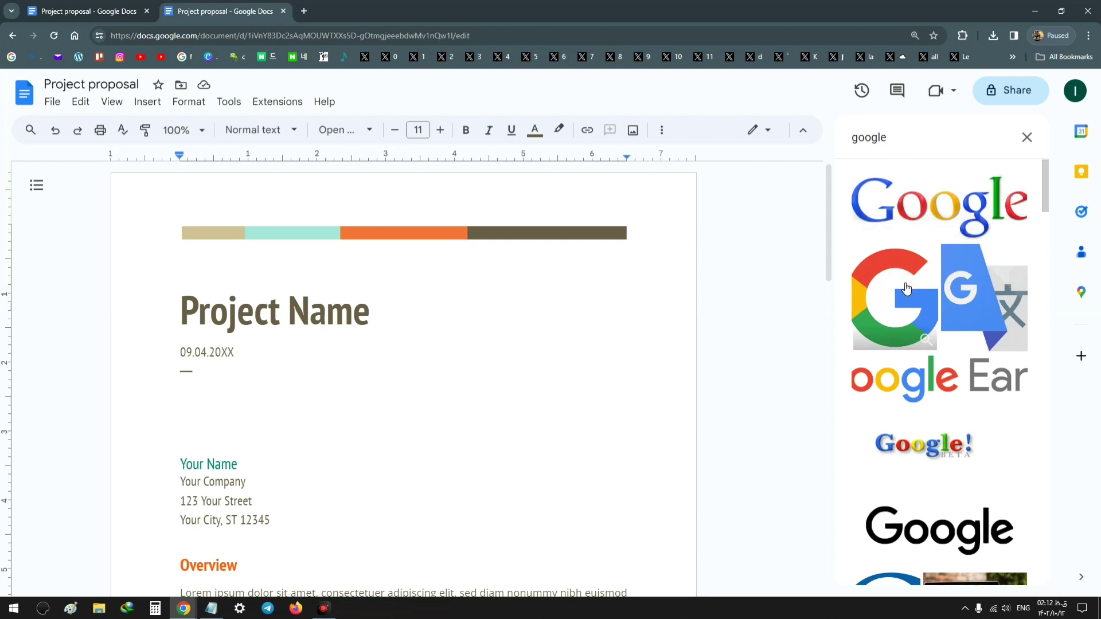
{"action": "left_click_drag", "start_coordinate": [909, 288], "coordinate": [559, 322]}
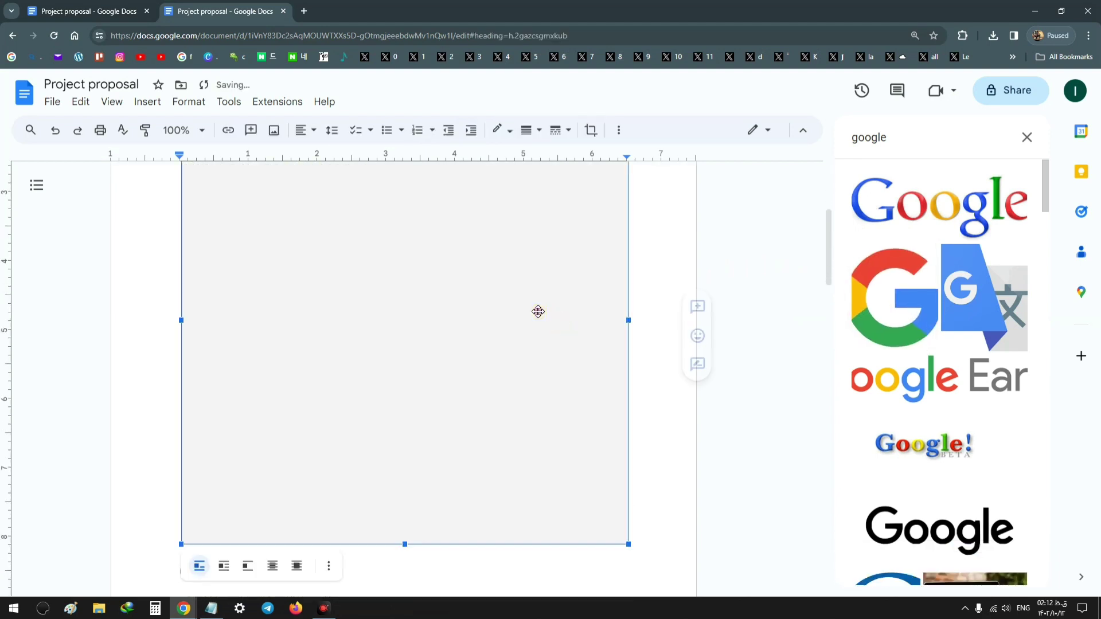
{"action": "scroll", "coordinate": [400, 320], "scroll_direction": "down", "scroll_amount": 4}
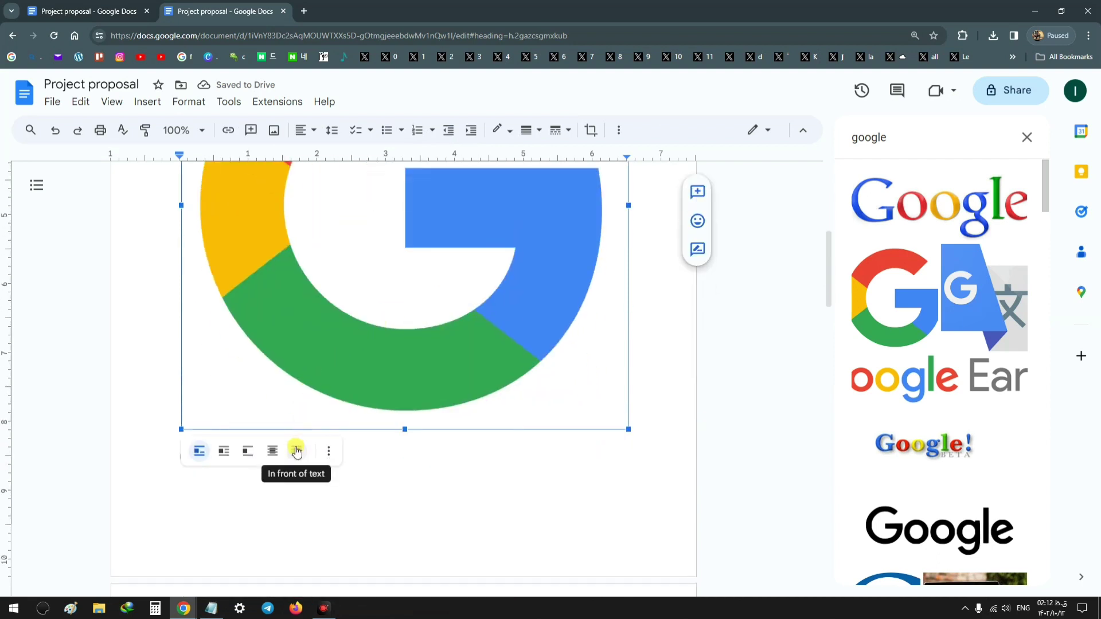
Set the G logo to In front of text with Fix position on page.
{"action": "left_click", "coordinate": [296, 451]}
{"action": "left_click", "coordinate": [473, 450]}
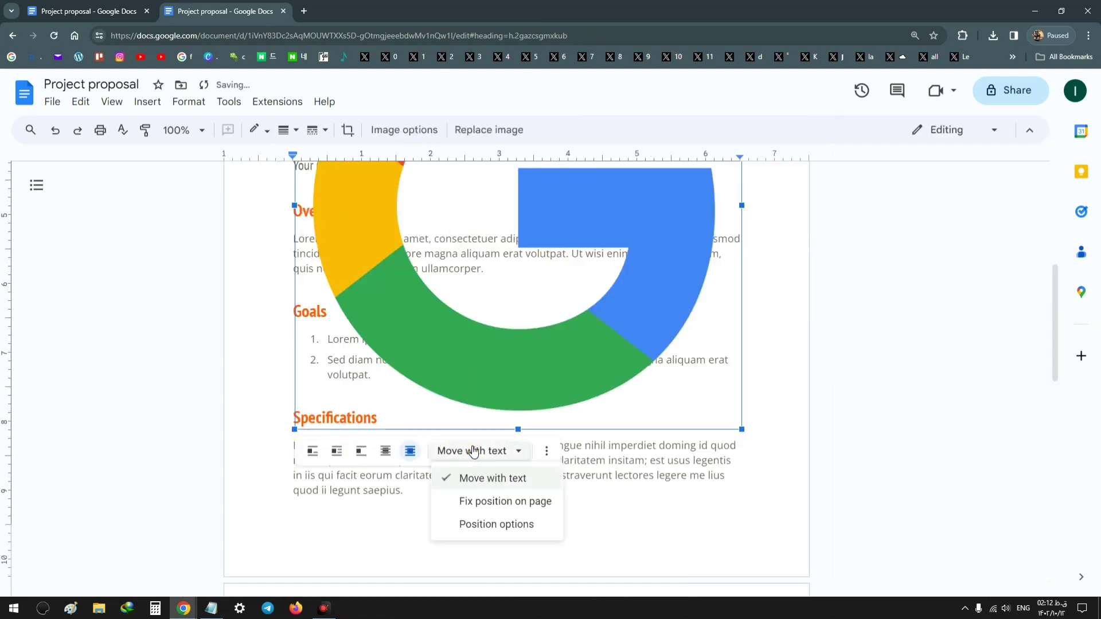
{"action": "left_click", "coordinate": [537, 510]}
{"action": "scroll", "coordinate": [700, 436], "scroll_direction": "up", "scroll_amount": 2}
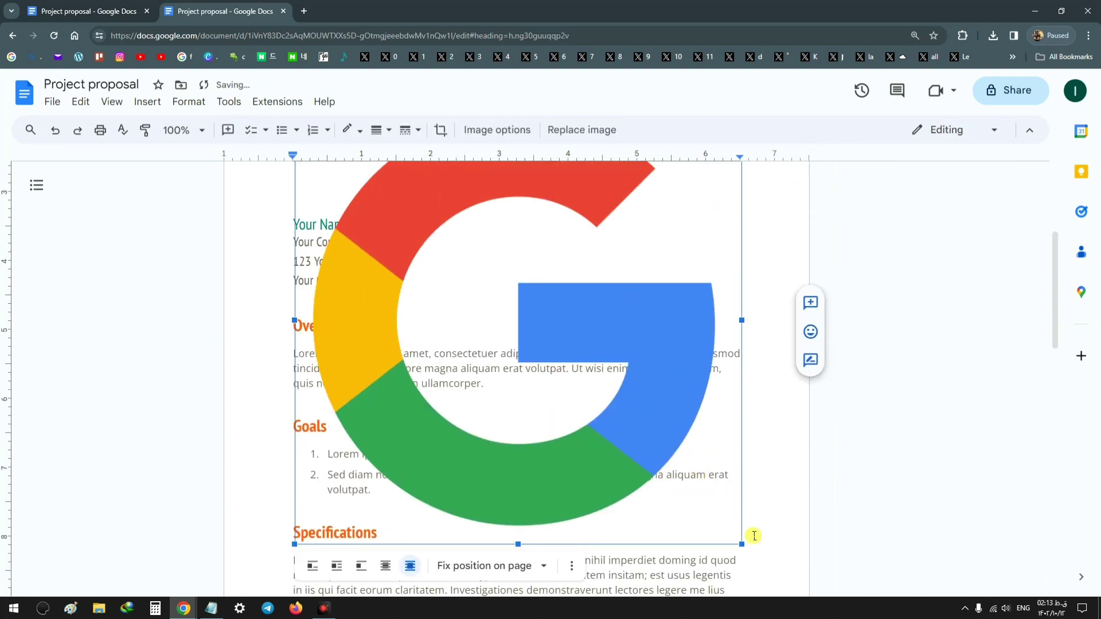
Shrink the G logo and move it beside the name and address lines.
{"action": "left_click_drag", "start_coordinate": [742, 543], "coordinate": [623, 301]}
{"action": "left_click_drag", "start_coordinate": [712, 418], "coordinate": [685, 393]}
{"action": "left_click_drag", "start_coordinate": [597, 325], "coordinate": [583, 358]}
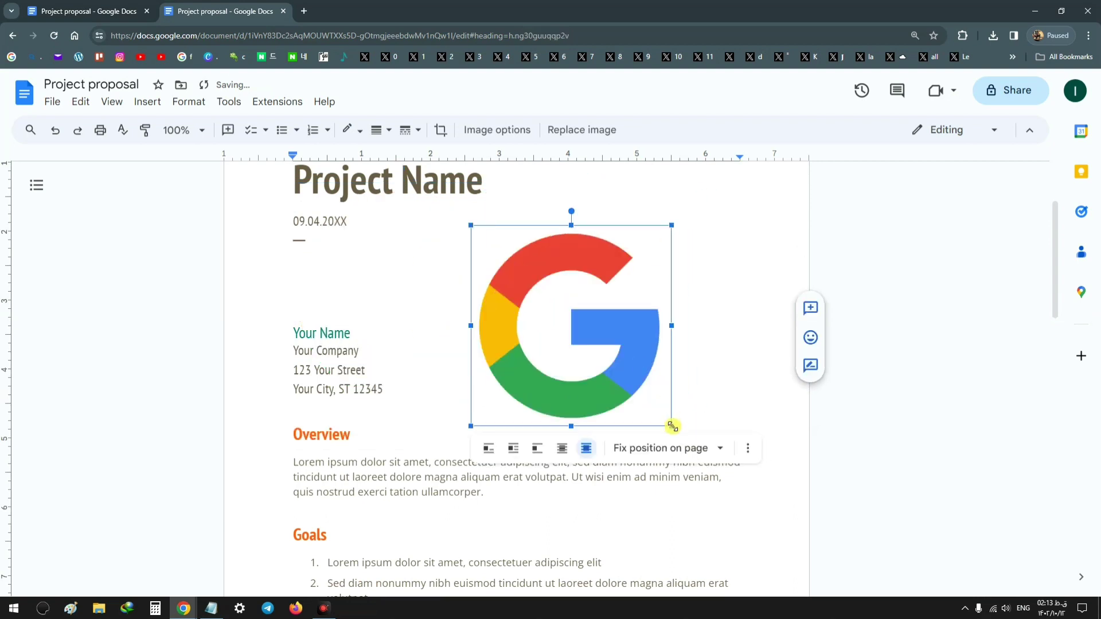
{"action": "left_click_drag", "start_coordinate": [672, 426], "coordinate": [616, 385]}
{"action": "scroll", "coordinate": [432, 283], "scroll_direction": "up", "scroll_amount": 2}
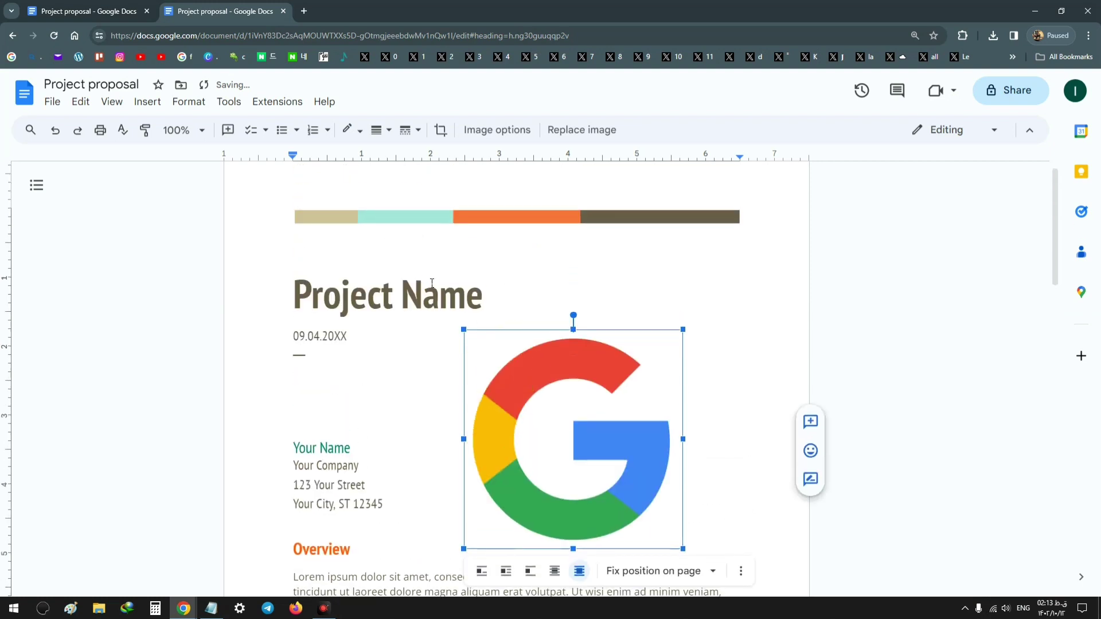
{"action": "left_click", "coordinate": [432, 282]}
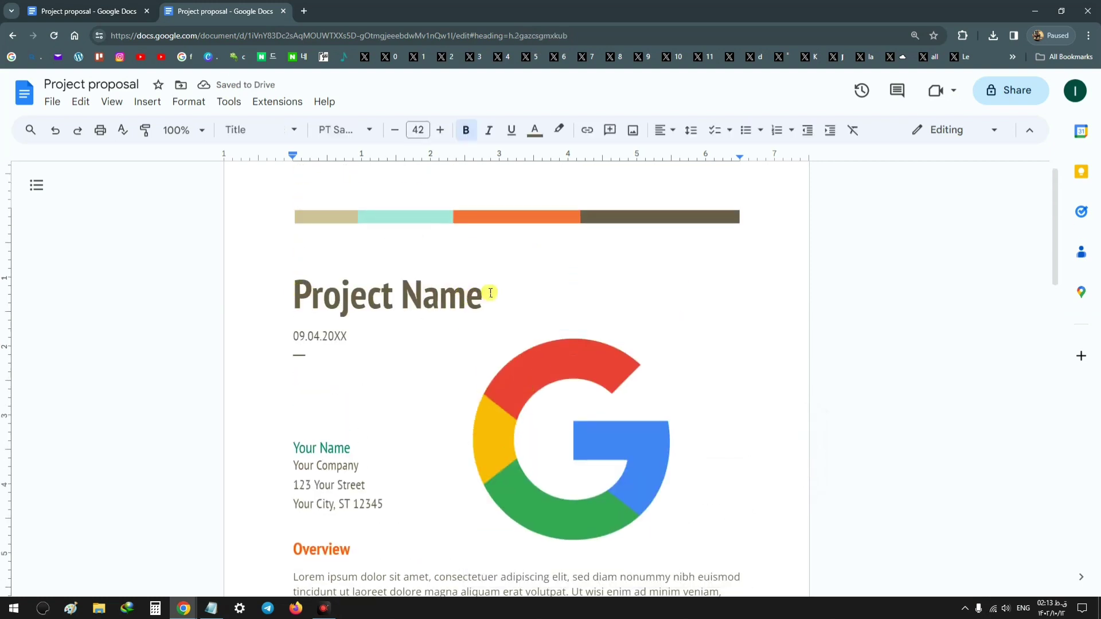
Replace the Project Name title text with 'google'.
{"action": "left_click_drag", "start_coordinate": [491, 293], "coordinate": [292, 296]}
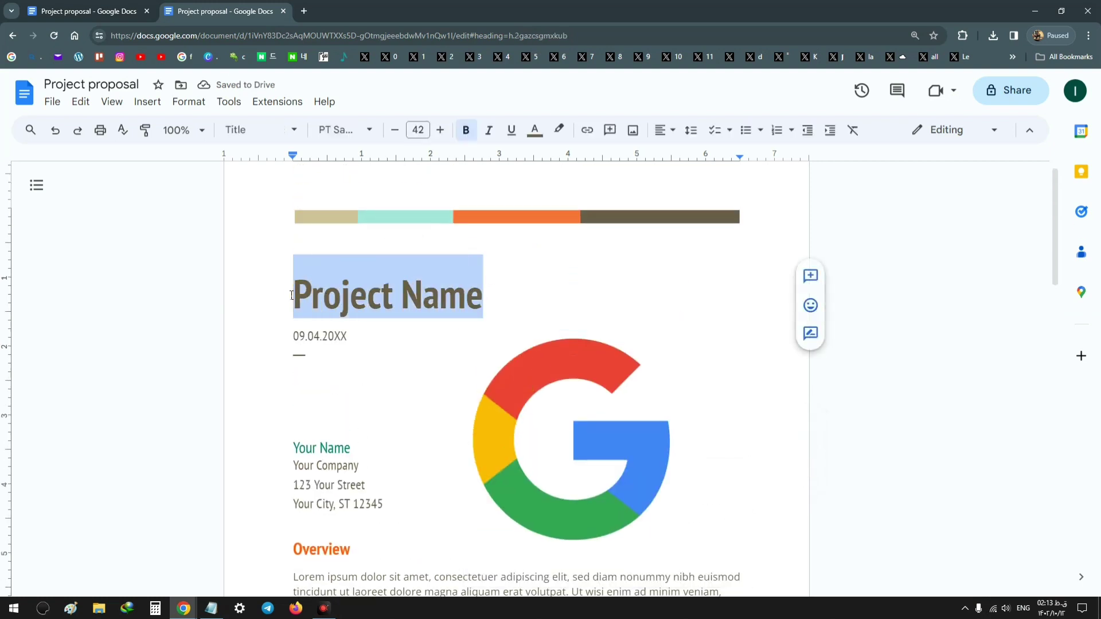
{"action": "type", "text": "a"}
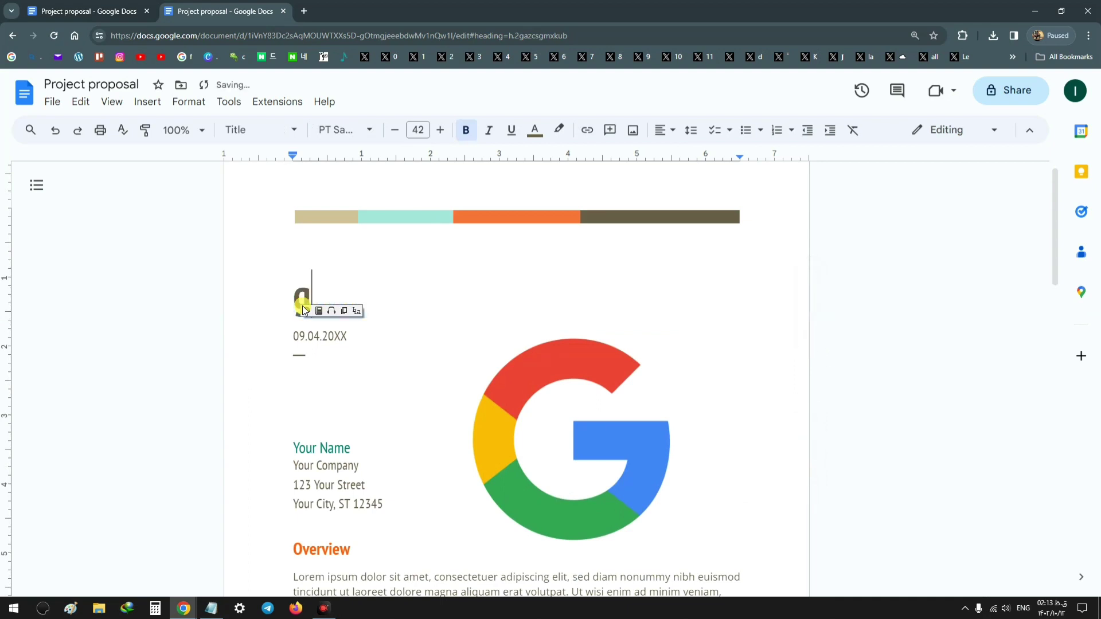
{"action": "type", "text": "oogf"}
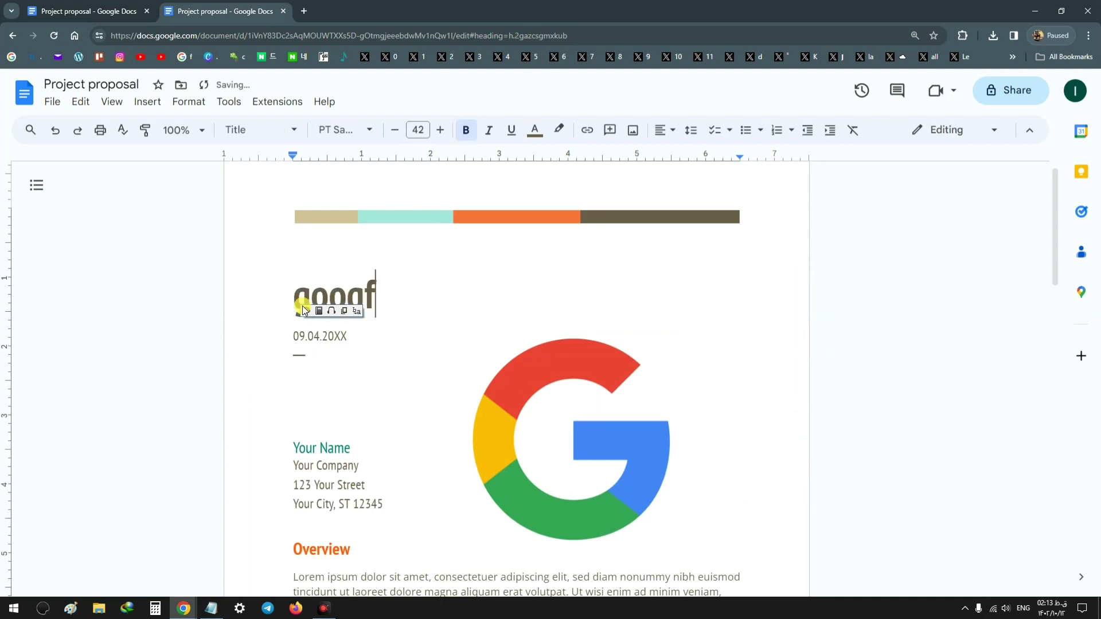
{"action": "key", "text": "BackSpace"}
{"action": "key", "text": "BackSpace"}
{"action": "type", "text": "gle"}
{"action": "left_click", "coordinate": [319, 343]}
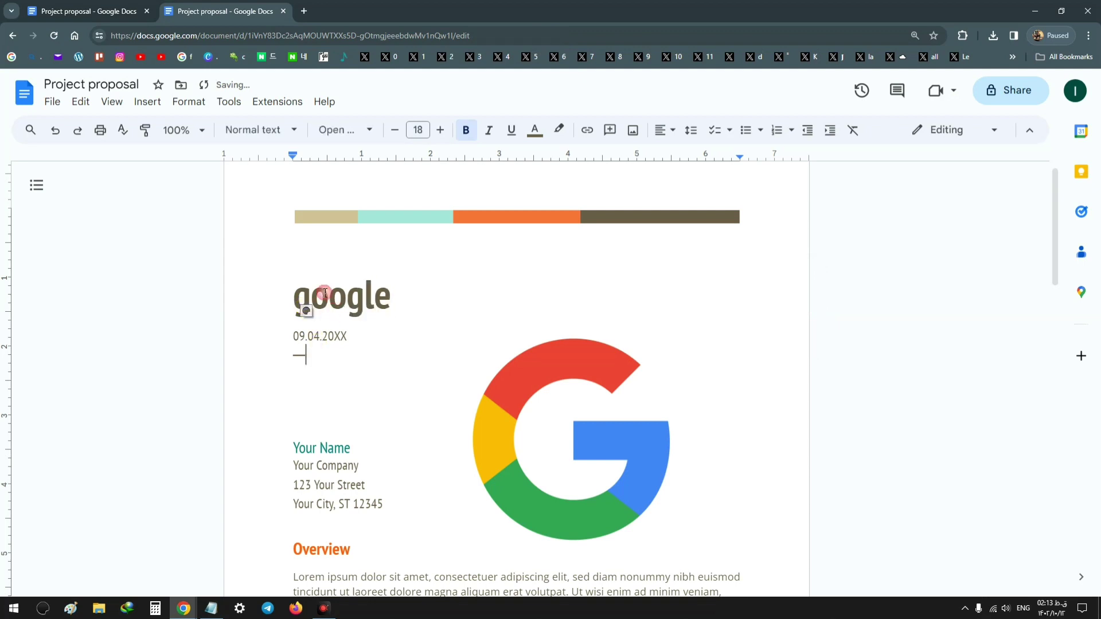
Format the google title as blue Arial at 39 pt, not bold.
{"action": "left_click_drag", "start_coordinate": [281, 285], "coordinate": [389, 289]}
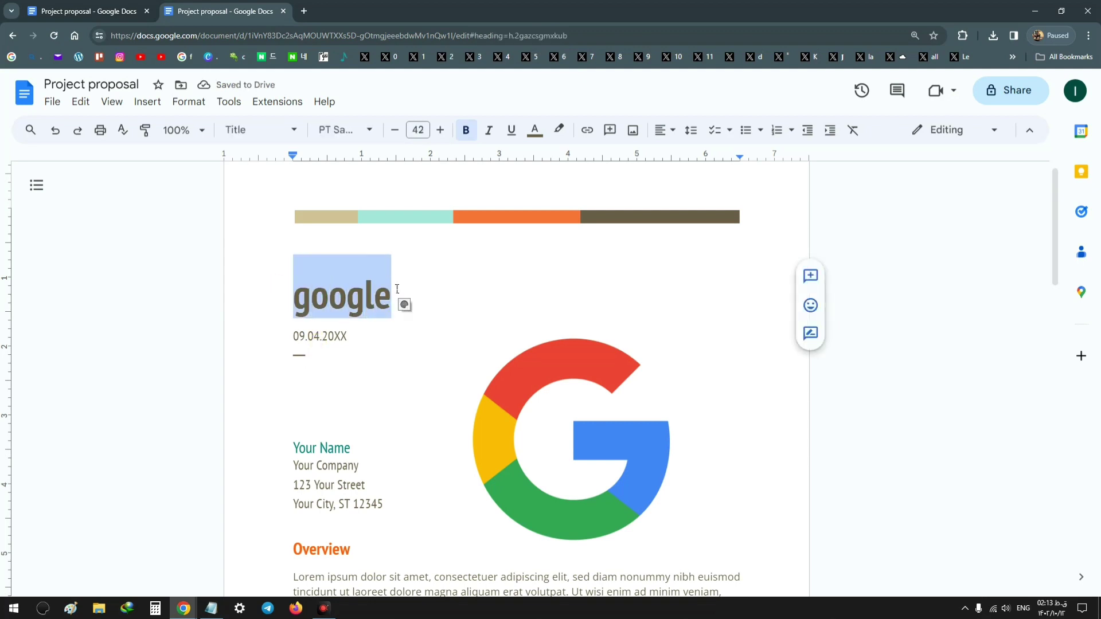
{"action": "left_click", "coordinate": [370, 131]}
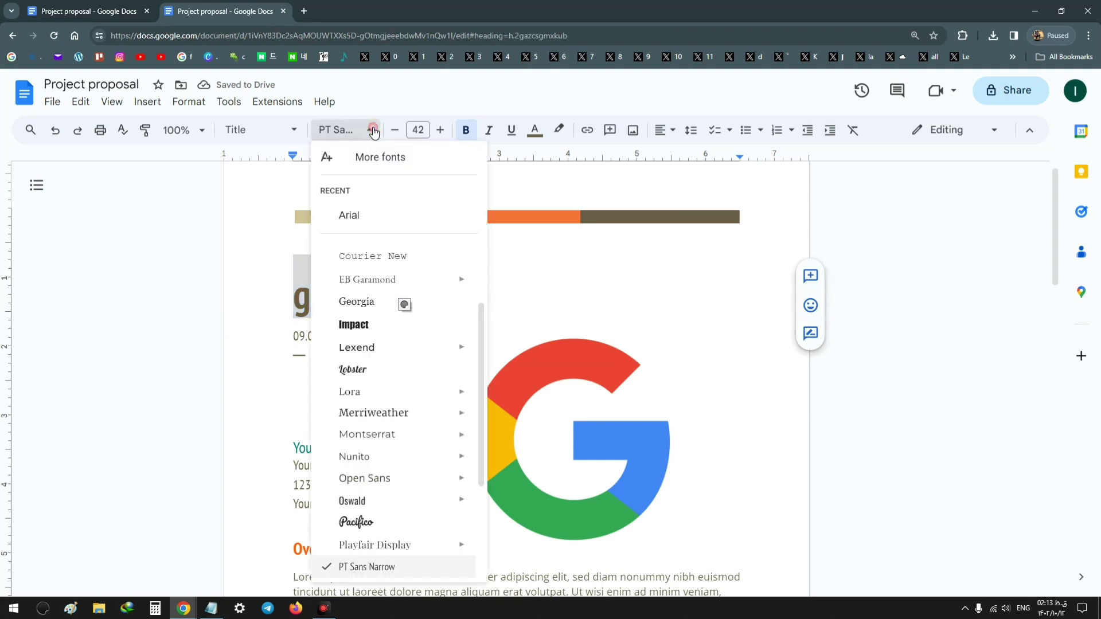
{"action": "left_click", "coordinate": [358, 217]}
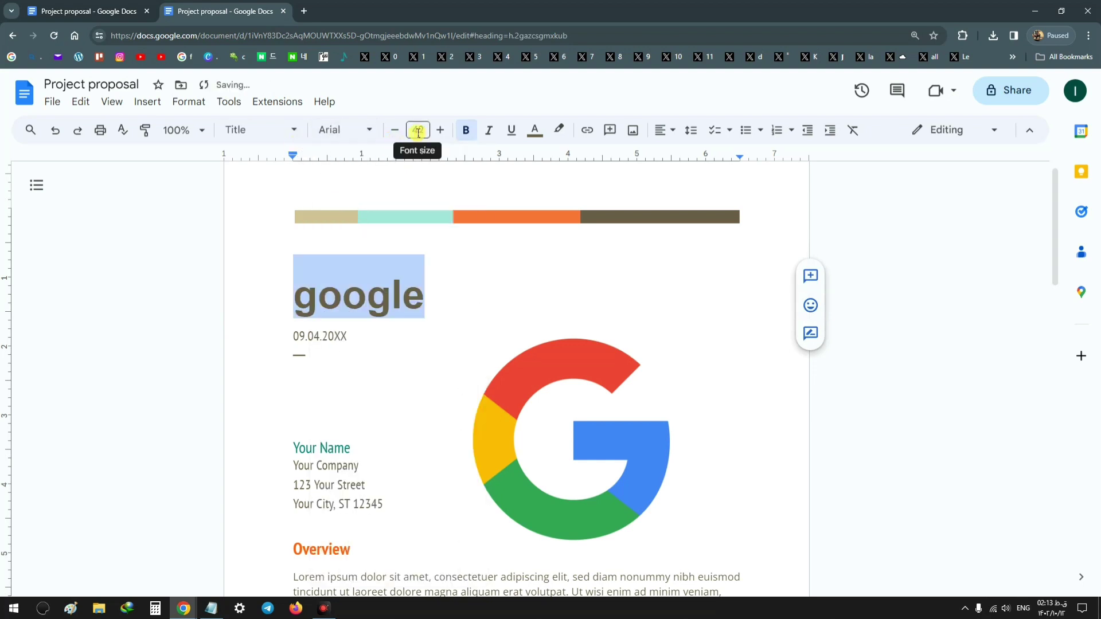
{"action": "left_click", "coordinate": [400, 131]}
{"action": "left_click", "coordinate": [400, 130]}
{"action": "left_click", "coordinate": [400, 130]}
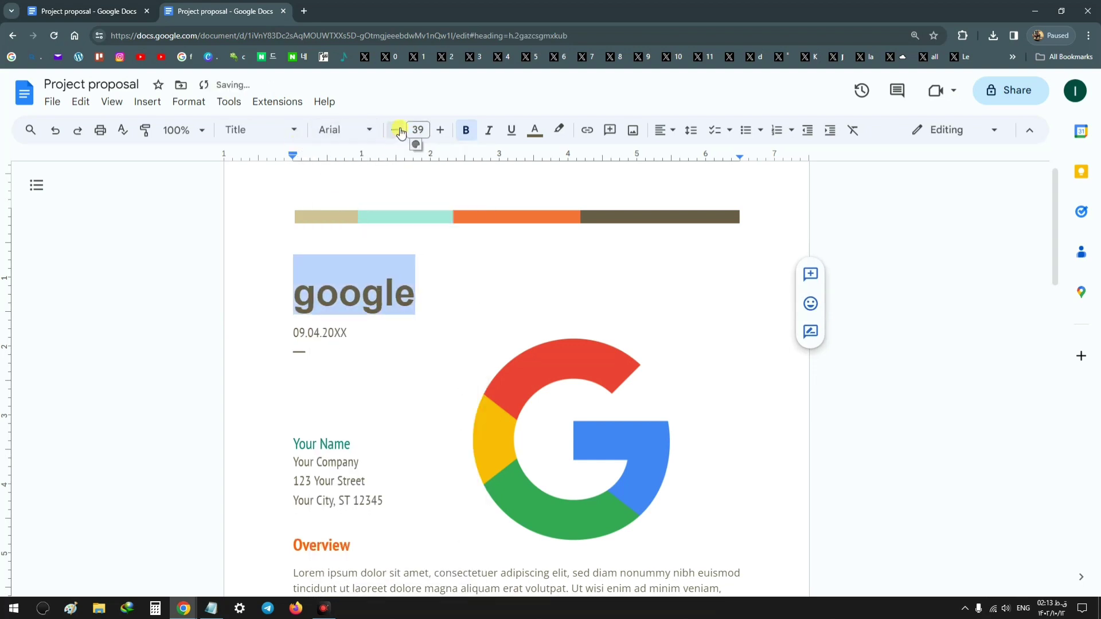
{"action": "left_click", "coordinate": [476, 131]}
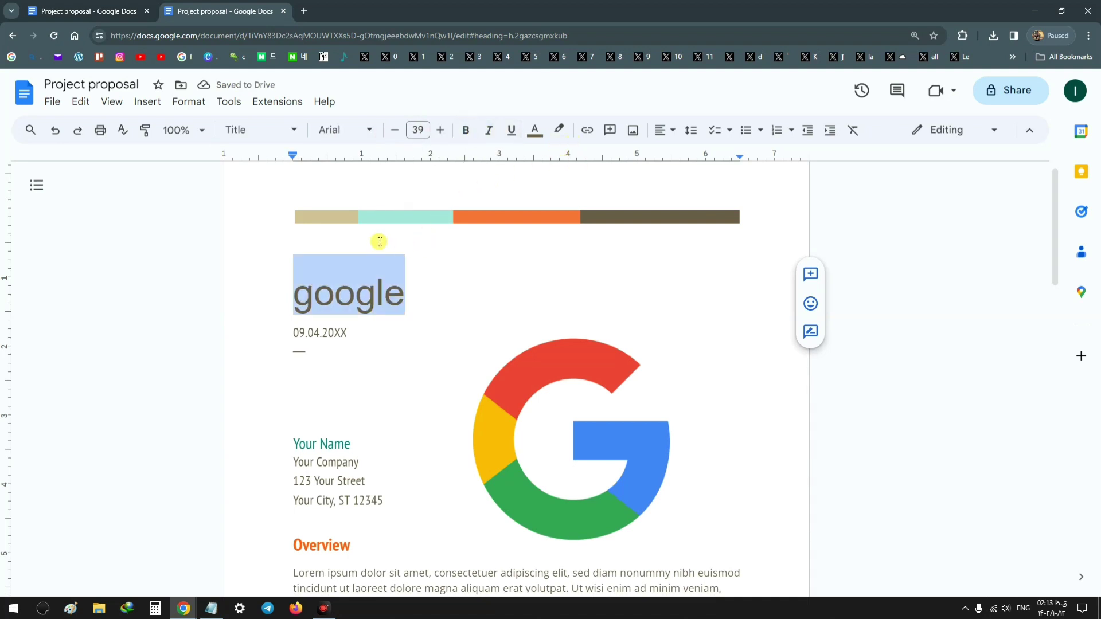
{"action": "left_click", "coordinate": [535, 131]}
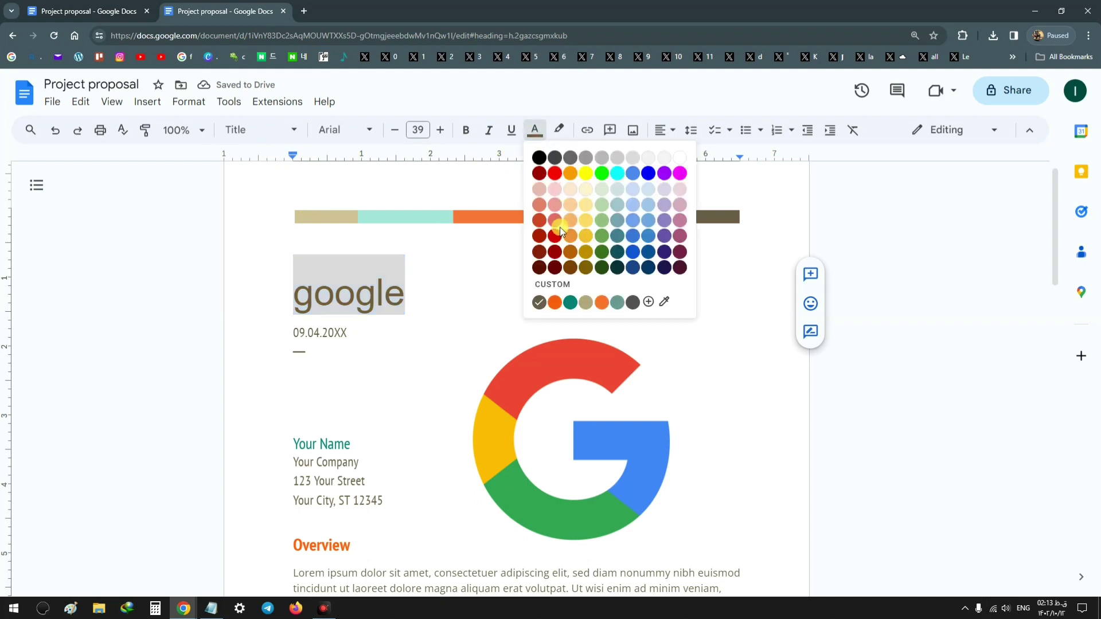
{"action": "left_click", "coordinate": [648, 173]}
{"action": "left_click", "coordinate": [489, 290]}
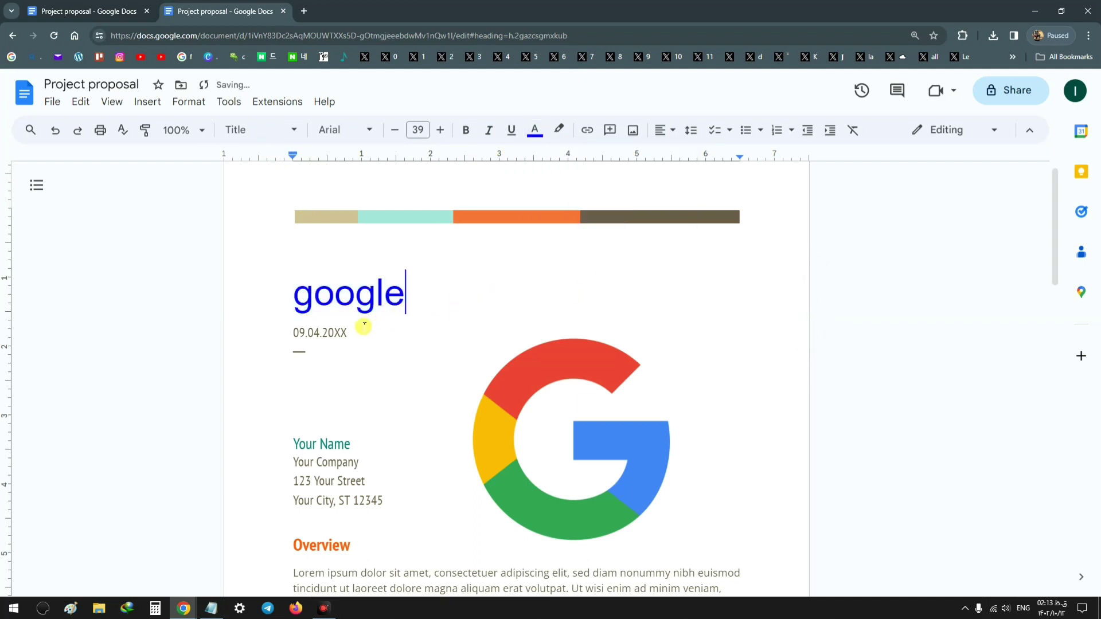
Scroll down and select the Overview heading.
{"action": "scroll", "coordinate": [308, 372], "scroll_direction": "down", "scroll_amount": 2}
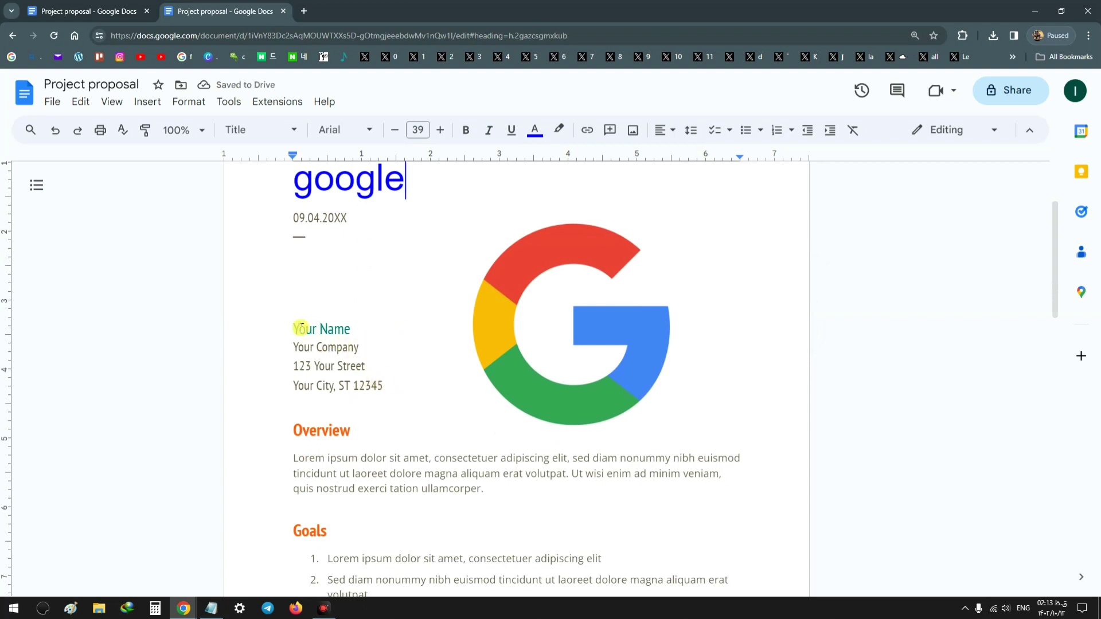
{"action": "scroll", "coordinate": [327, 345], "scroll_direction": "down", "scroll_amount": 2}
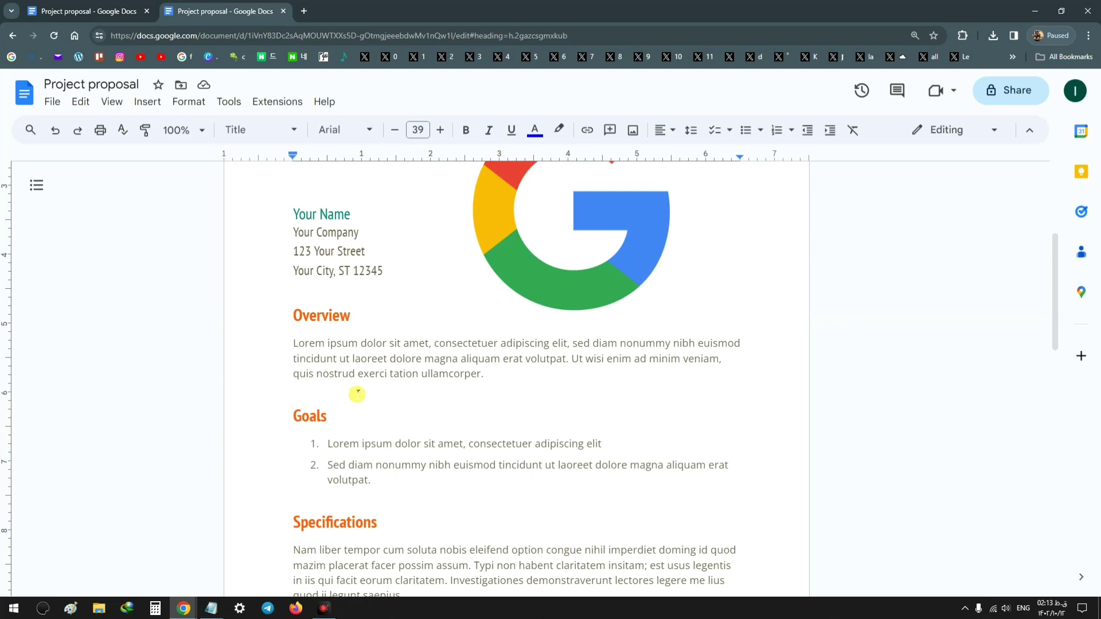
{"action": "left_click_drag", "start_coordinate": [351, 314], "coordinate": [298, 310]}
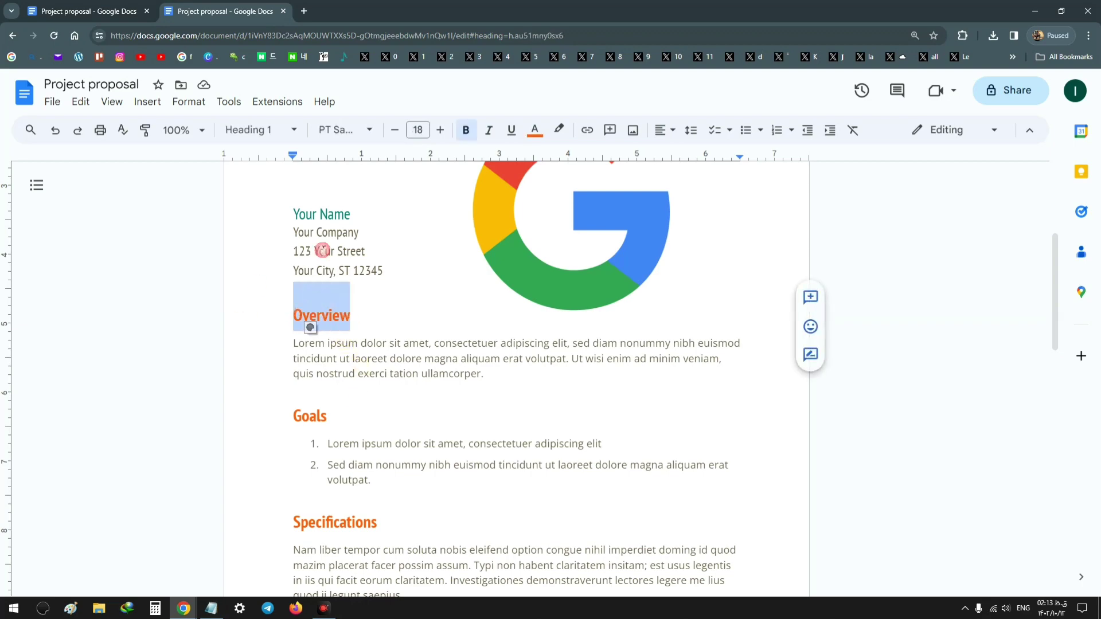
{"action": "scroll", "coordinate": [253, 263], "scroll_direction": "up", "scroll_amount": 3}
{"action": "scroll", "coordinate": [347, 337], "scroll_direction": "up", "scroll_amount": 2}
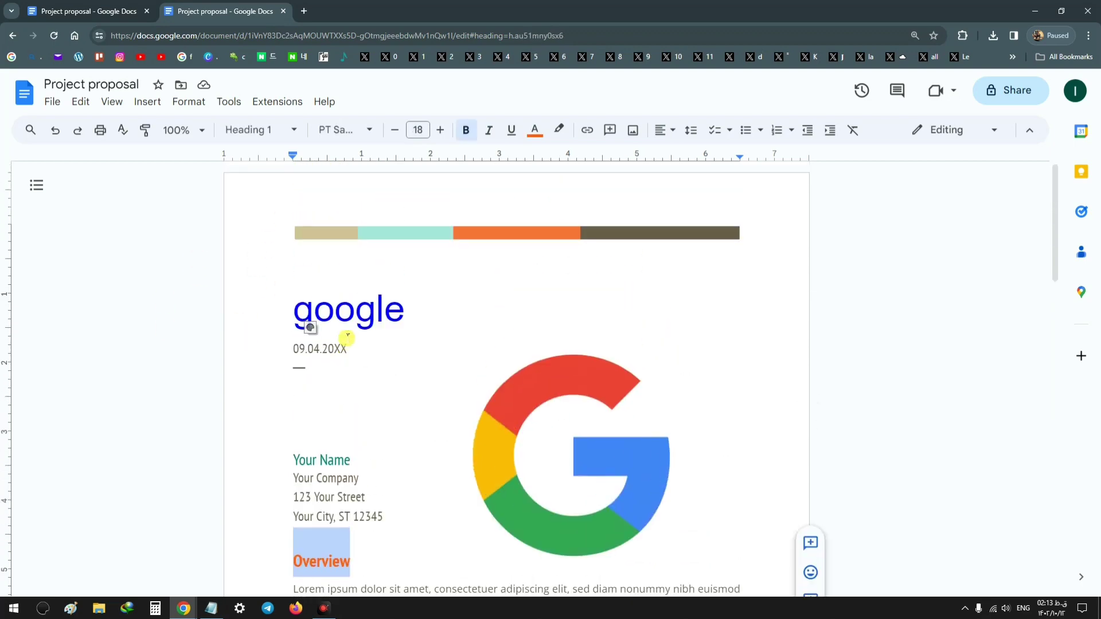
{"action": "scroll", "coordinate": [366, 336], "scroll_direction": "down", "scroll_amount": 4}
{"action": "scroll", "coordinate": [379, 344], "scroll_direction": "up", "scroll_amount": 4}
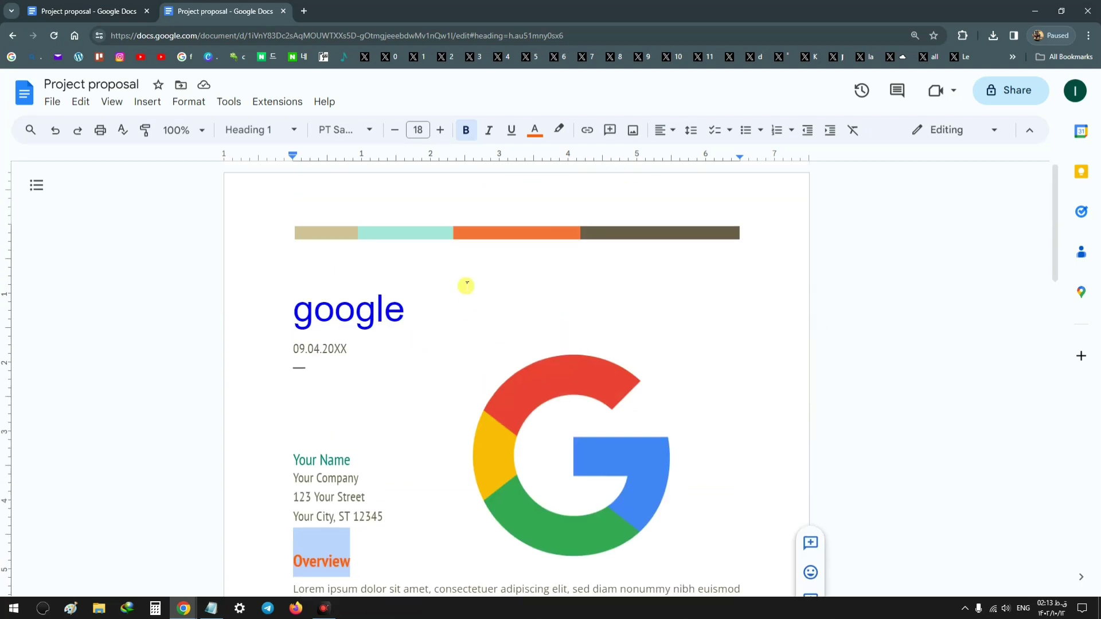
{"action": "scroll", "coordinate": [468, 333], "scroll_direction": "down", "scroll_amount": 15}
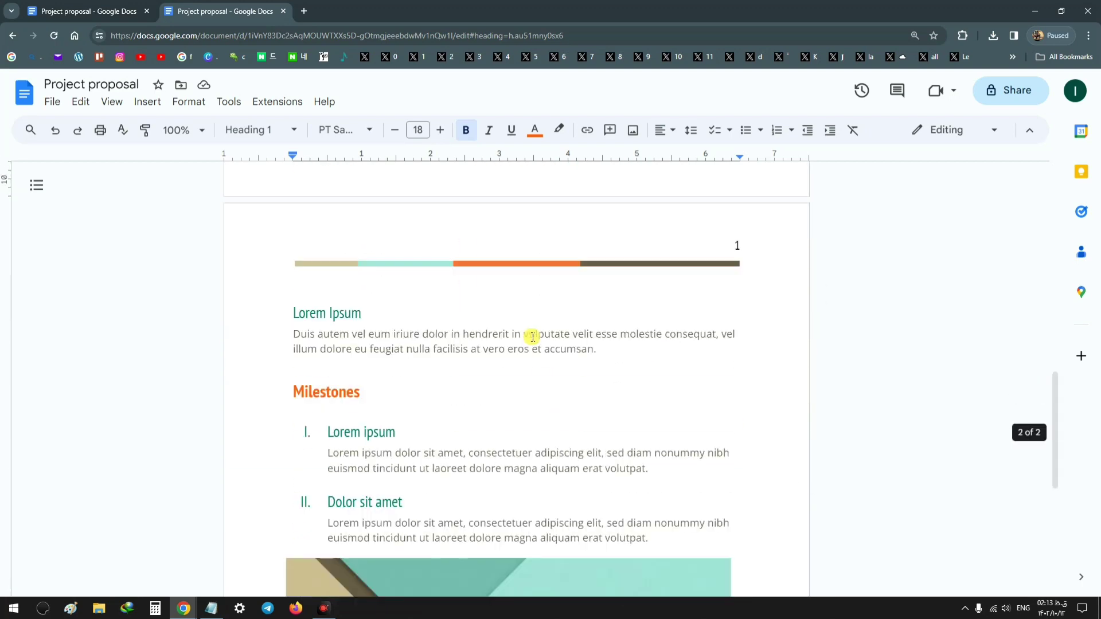
{"action": "scroll", "coordinate": [517, 356], "scroll_direction": "down", "scroll_amount": 4}
{"action": "left_click", "coordinate": [583, 369]}
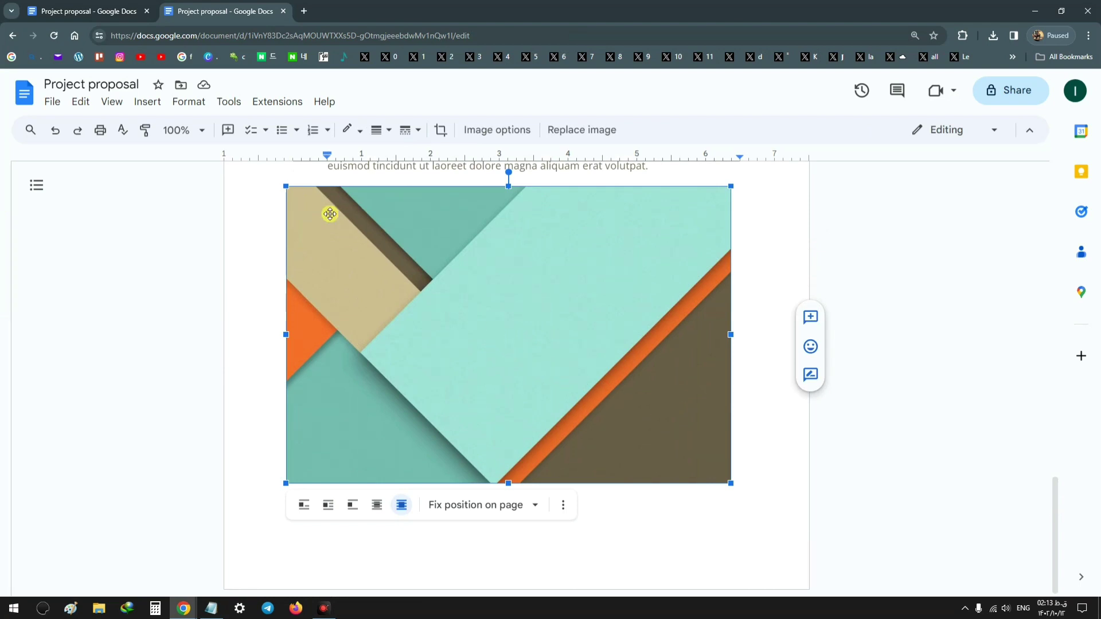
{"action": "left_click", "coordinate": [266, 241]}
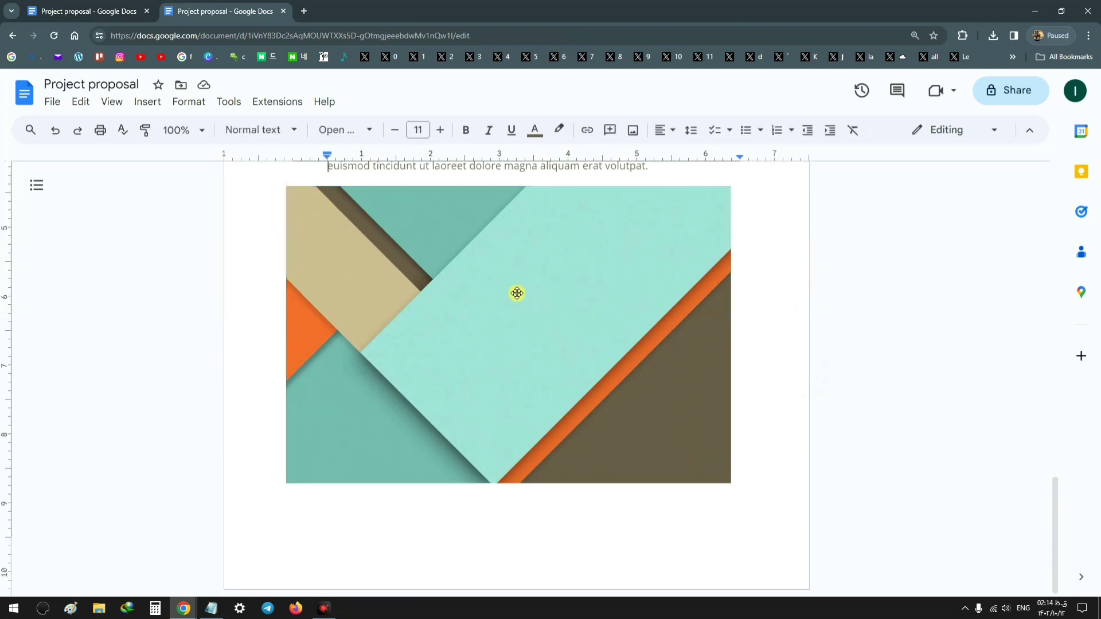
{"action": "scroll", "coordinate": [389, 239], "scroll_direction": "up", "scroll_amount": 2}
{"action": "left_click", "coordinate": [402, 245]}
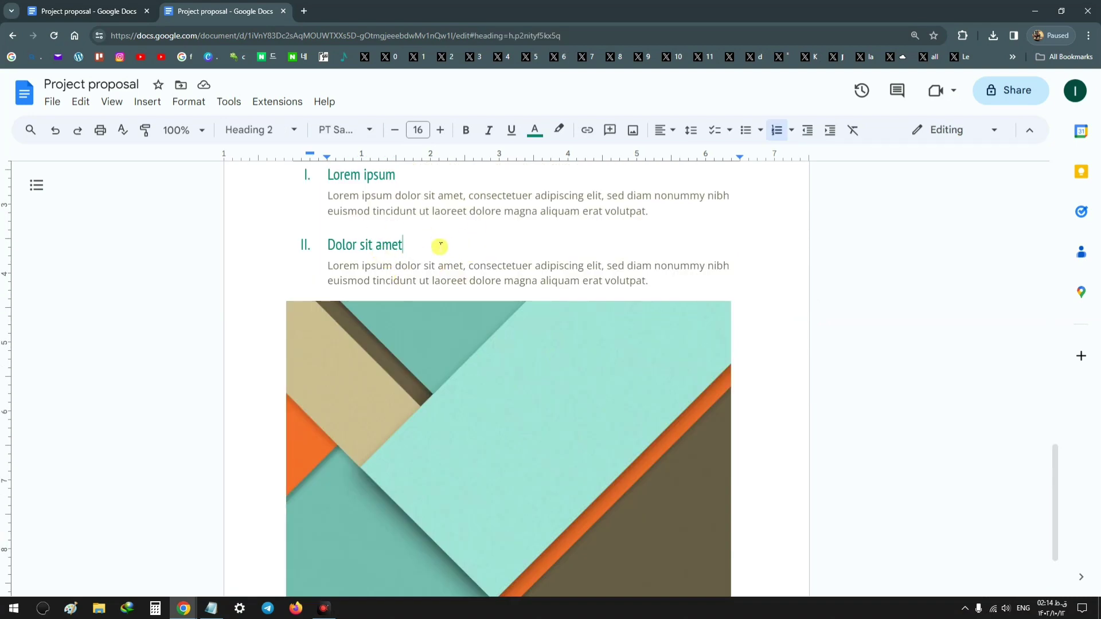
Start a new blank drawing from Insert > Drawing.
{"action": "left_click", "coordinate": [155, 106]}
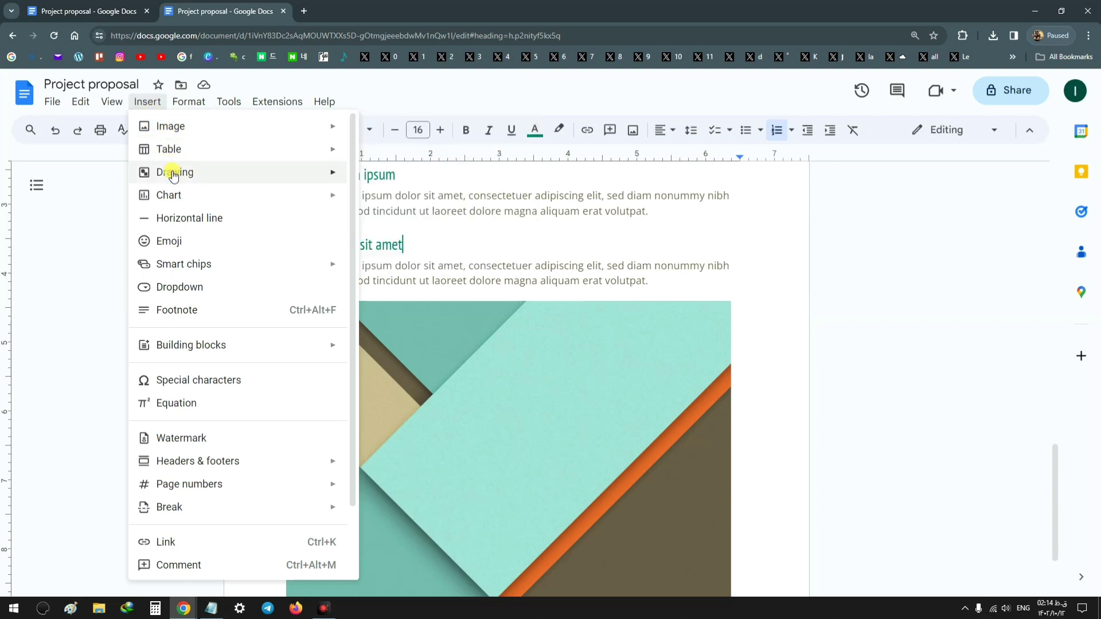
{"action": "mouse_move", "coordinate": [217, 174]}
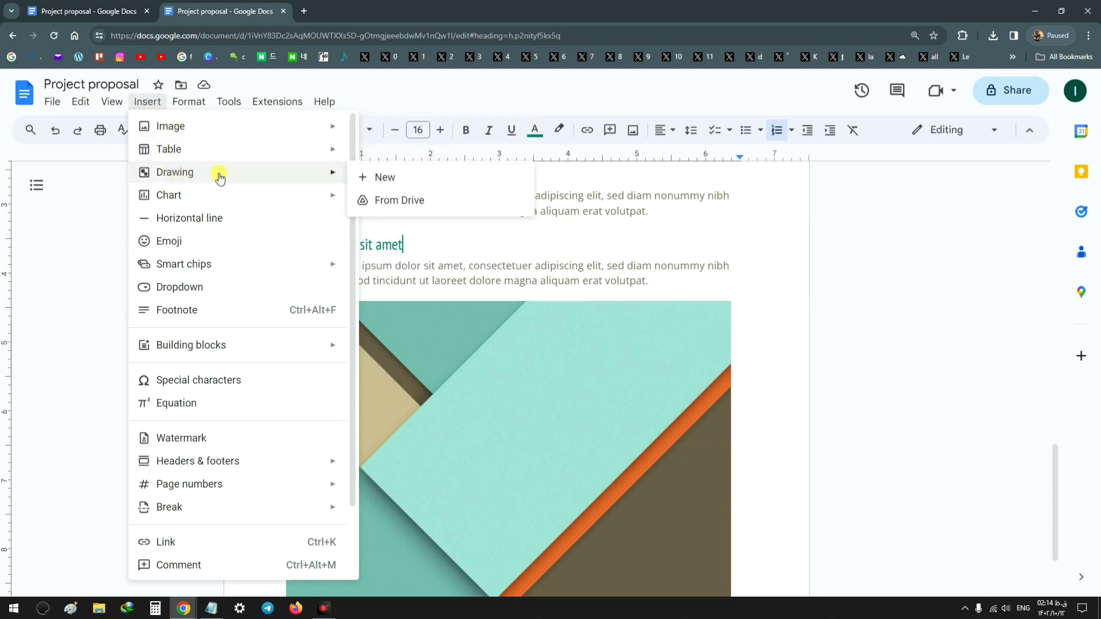
{"action": "left_click", "coordinate": [392, 187]}
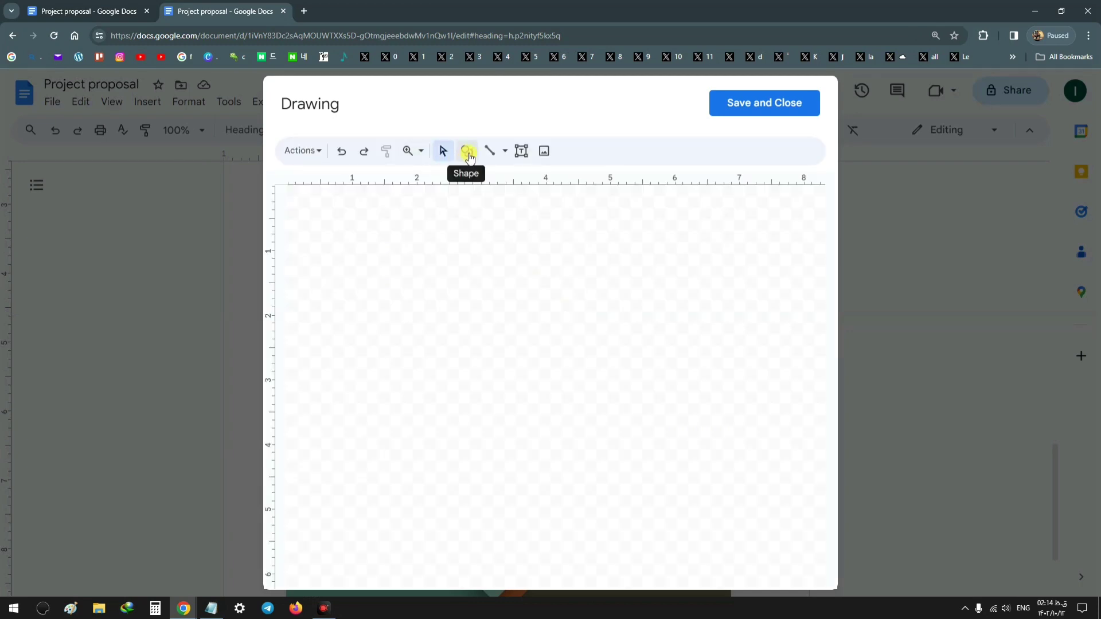
Draw a rectangle near the canvas top and set its fill to Transparent.
{"action": "left_click", "coordinate": [469, 154]}
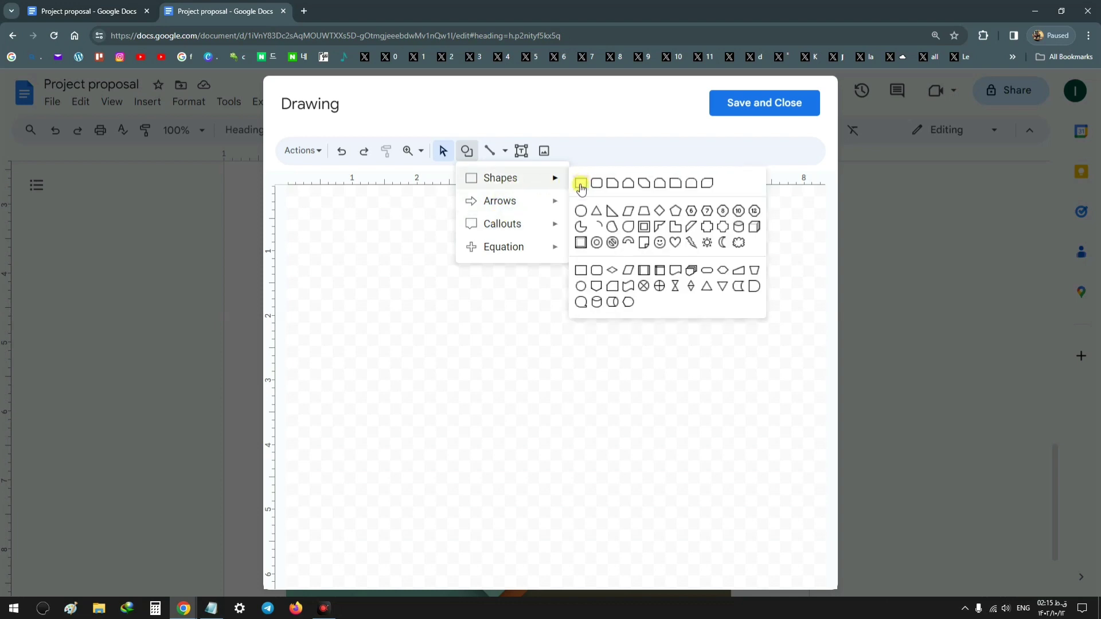
{"action": "left_click", "coordinate": [581, 183]}
{"action": "left_click_drag", "start_coordinate": [603, 242], "coordinate": [479, 302]}
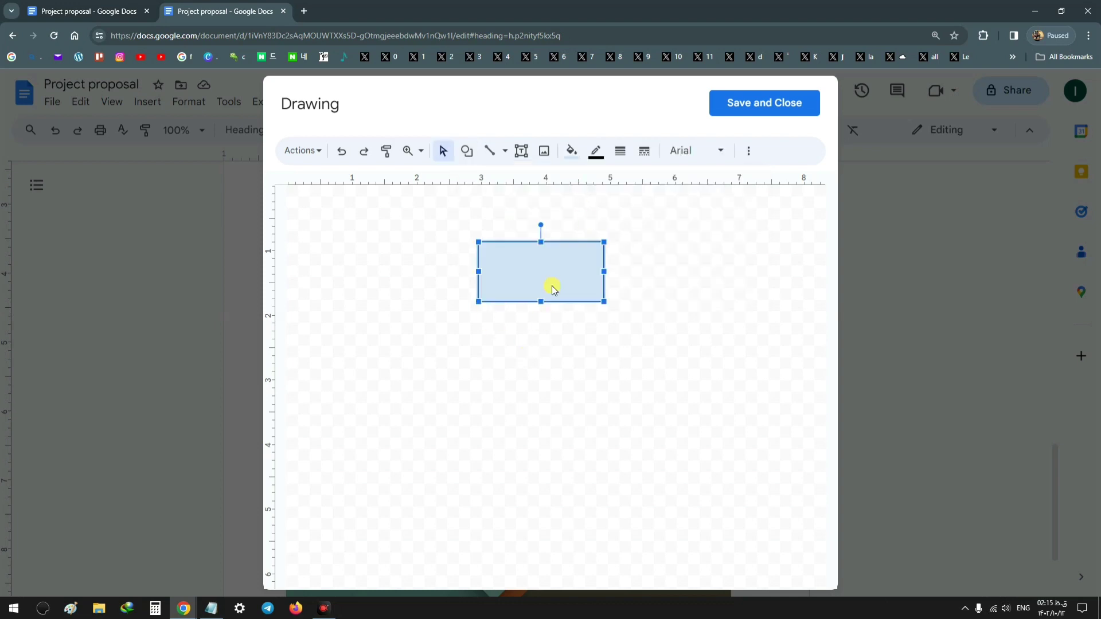
{"action": "left_click", "coordinate": [572, 151]}
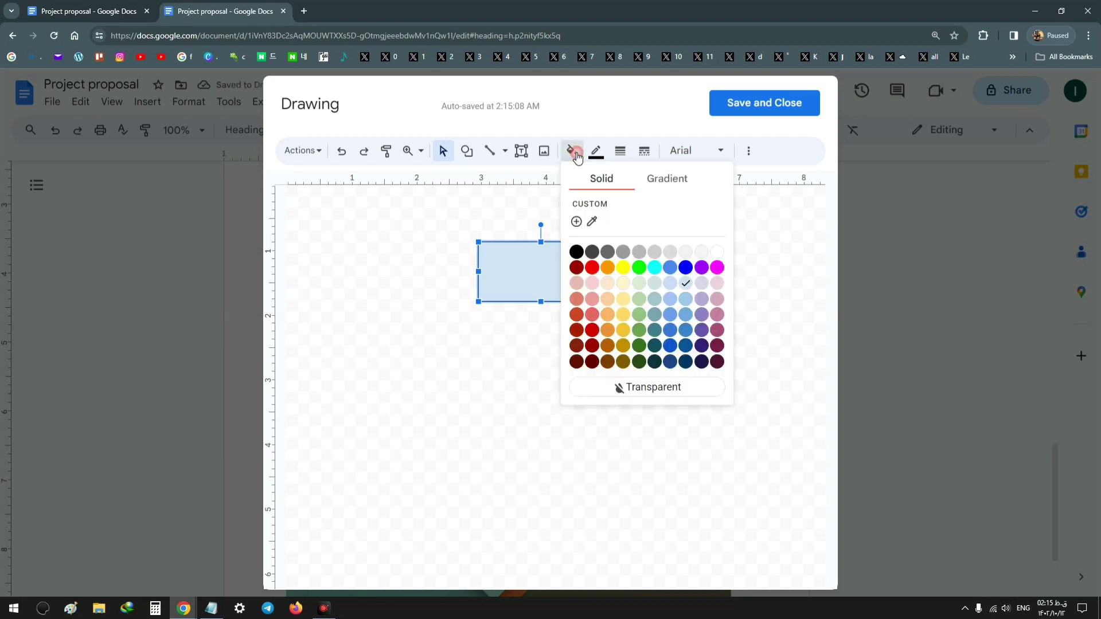
{"action": "left_click", "coordinate": [668, 389]}
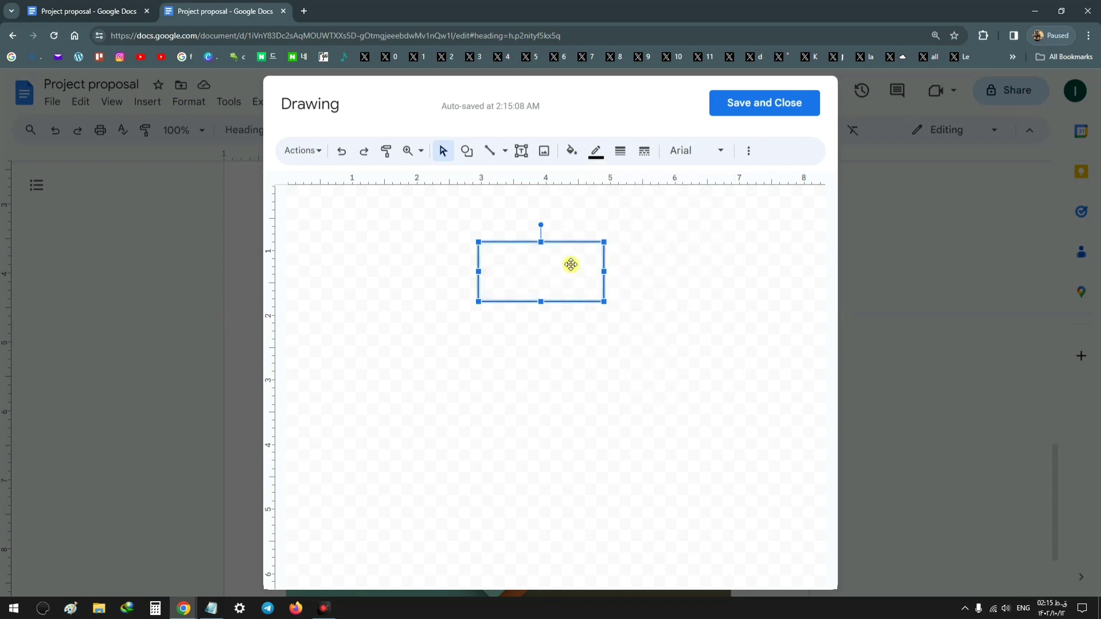
Type 'google' inside the drawing's rectangle and reselect the shape.
{"action": "left_click", "coordinate": [594, 210]}
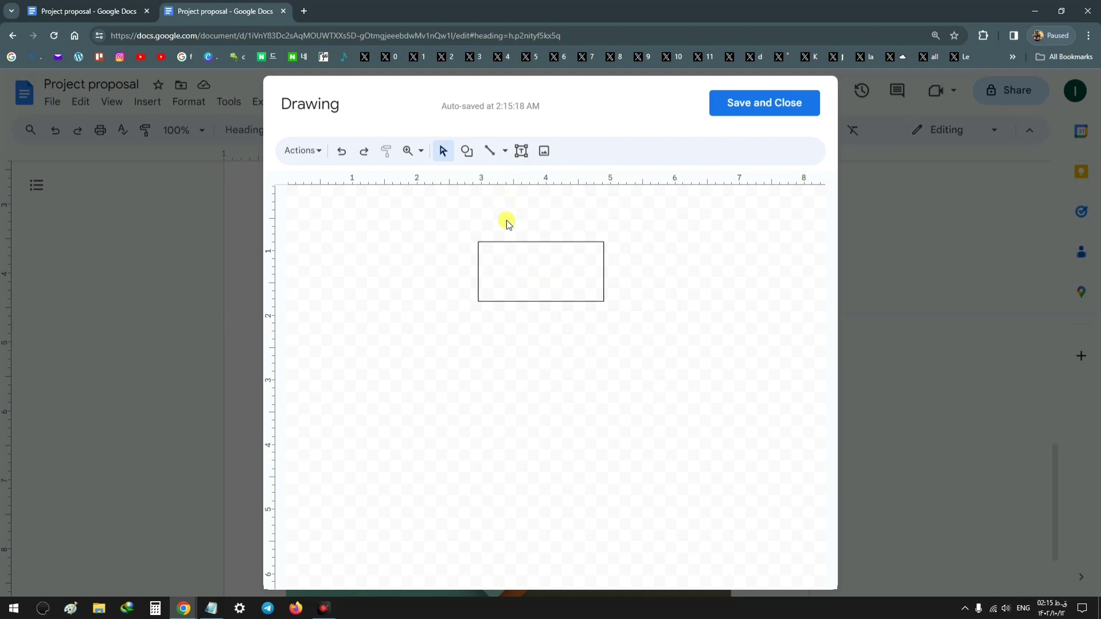
{"action": "left_click", "coordinate": [526, 265]}
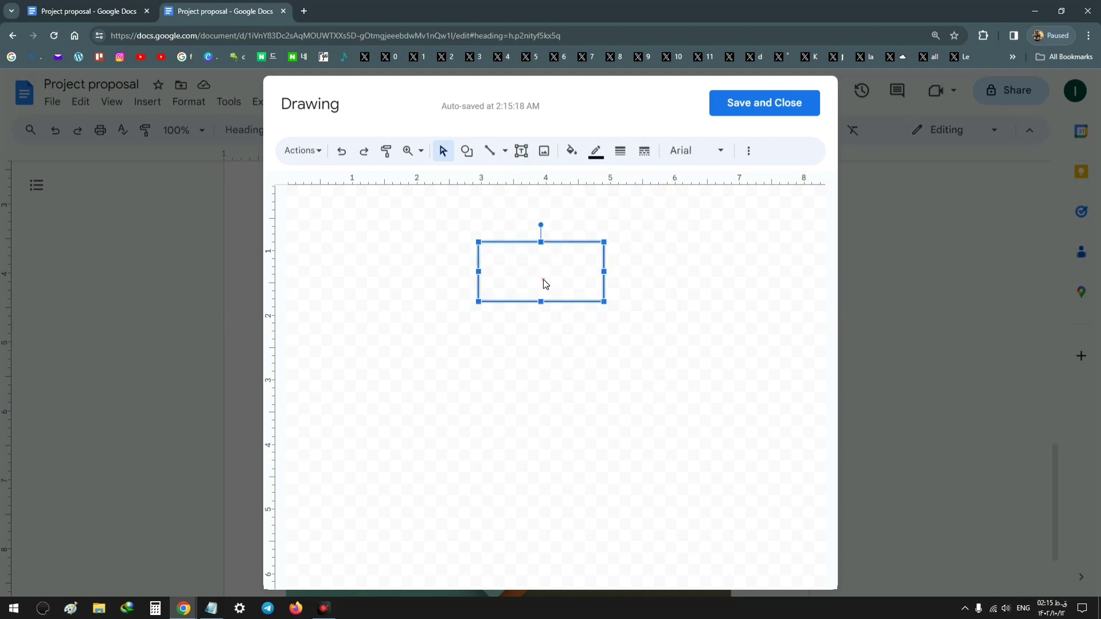
{"action": "left_click", "coordinate": [544, 282]}
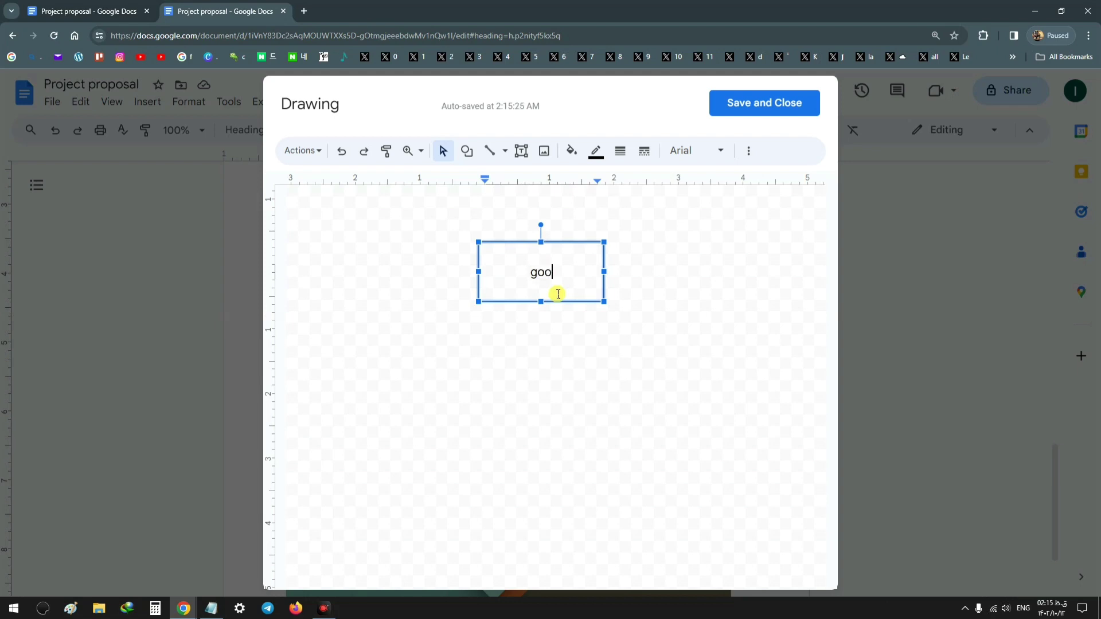
{"action": "type", "text": "google"}
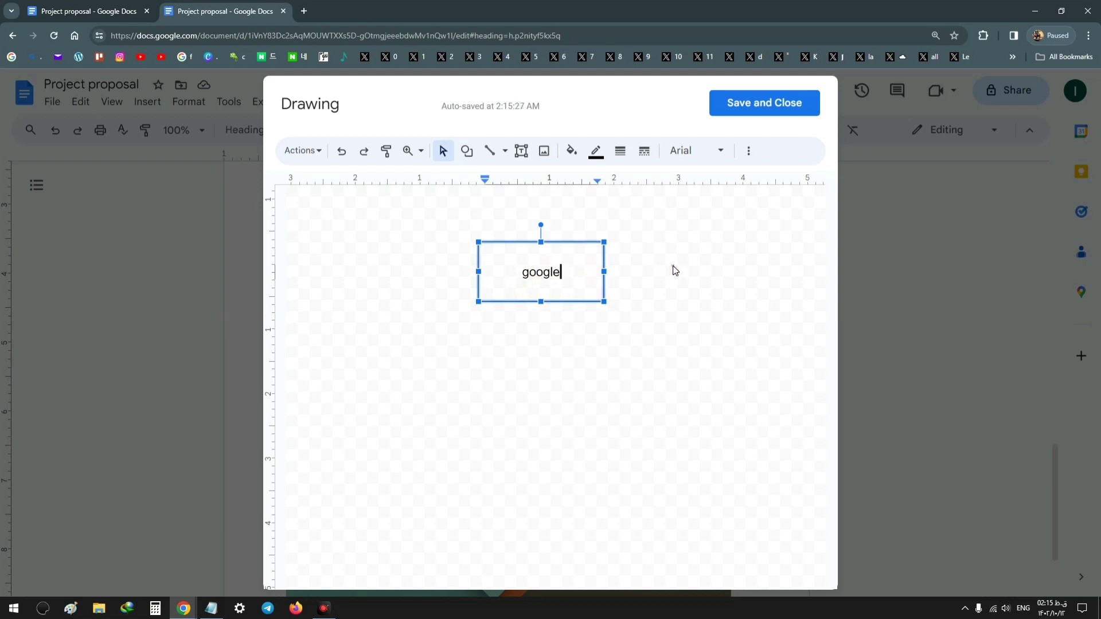
{"action": "left_click", "coordinate": [654, 281]}
{"action": "left_click", "coordinate": [585, 285]}
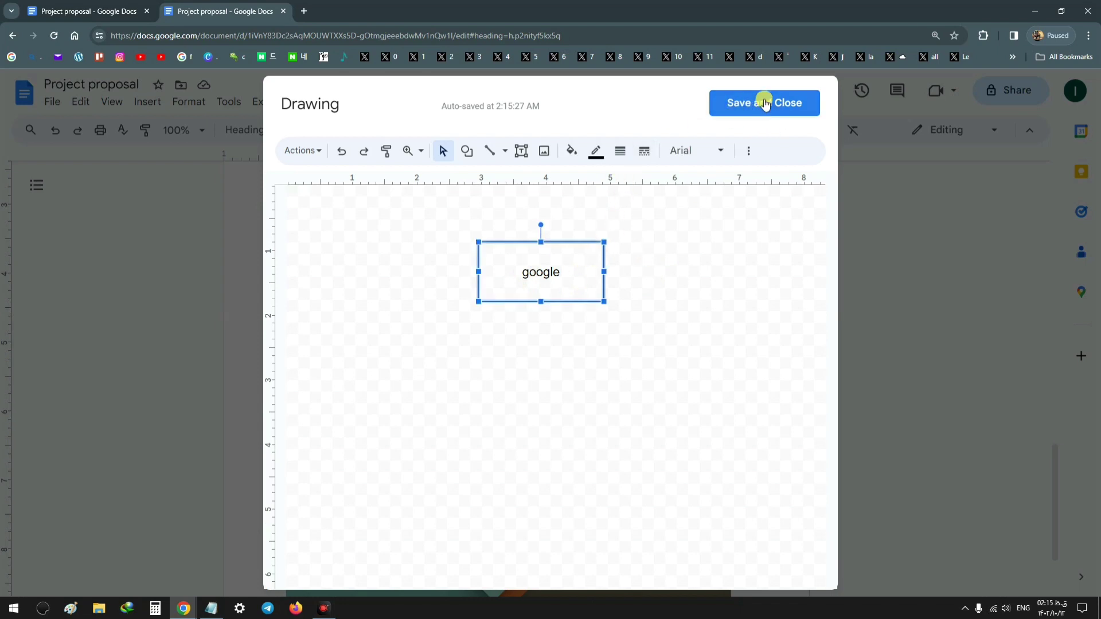
Save and close the drawing so it is inserted into the proposal.
{"action": "left_click", "coordinate": [762, 104]}
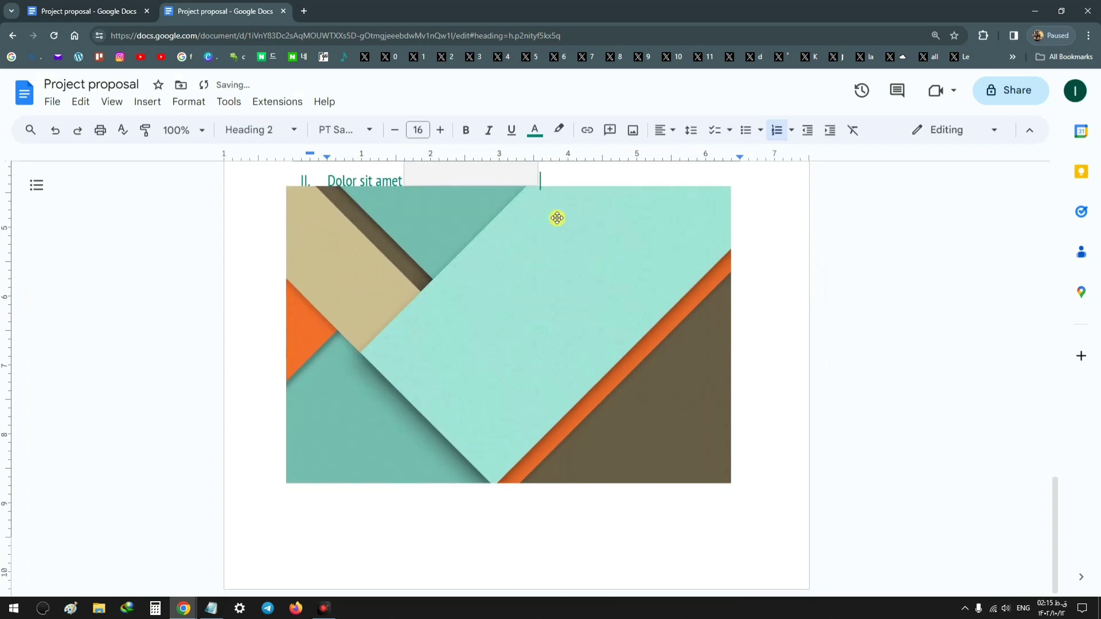